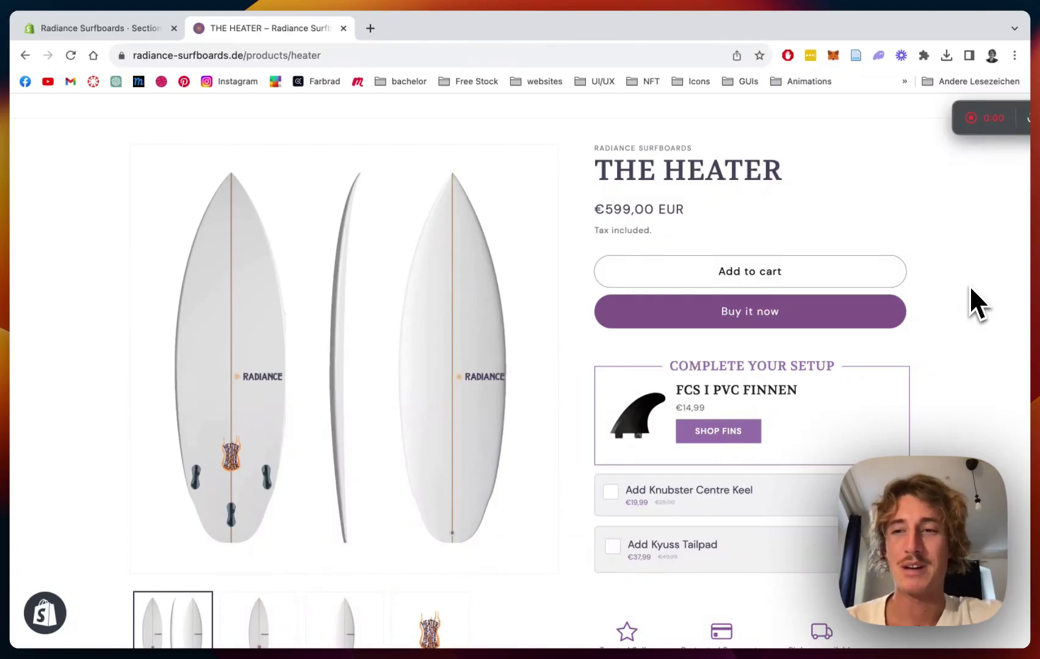
- Tick the Kyuss Tailpad (€37,99) add-on on The Heater product page
scroll(971, 289, down, 2)
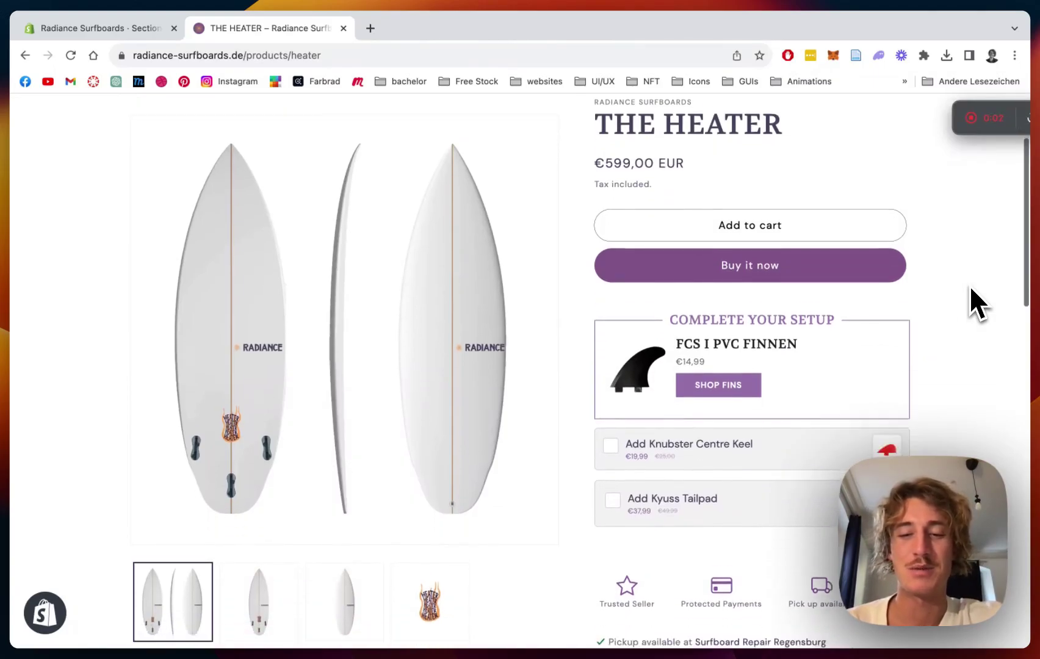
scroll(971, 289, down, 1)
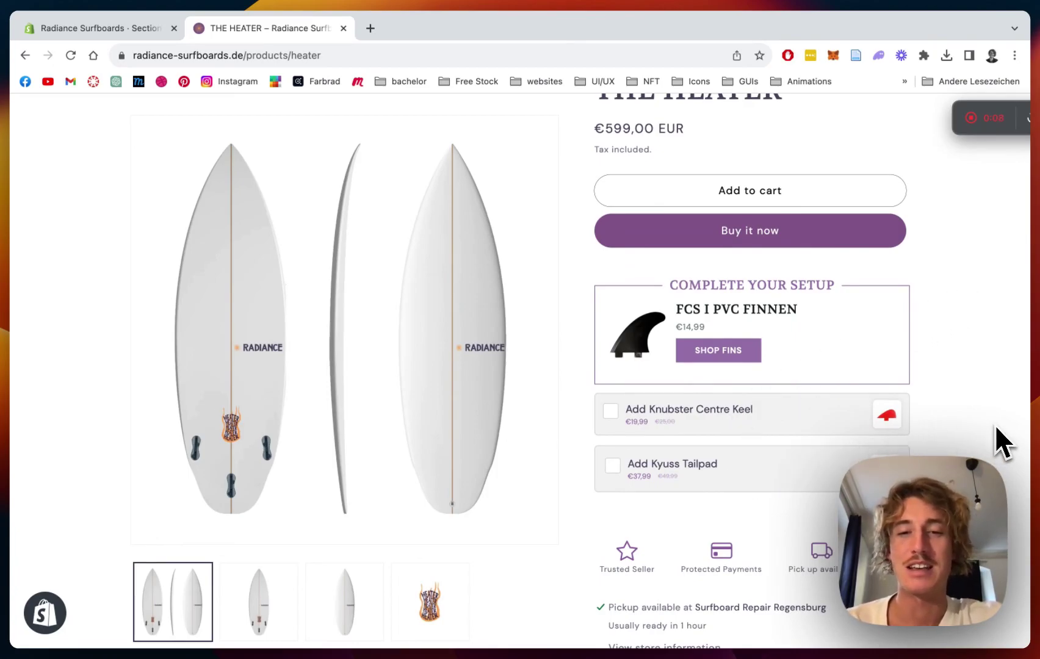
scroll(997, 428, down, 1)
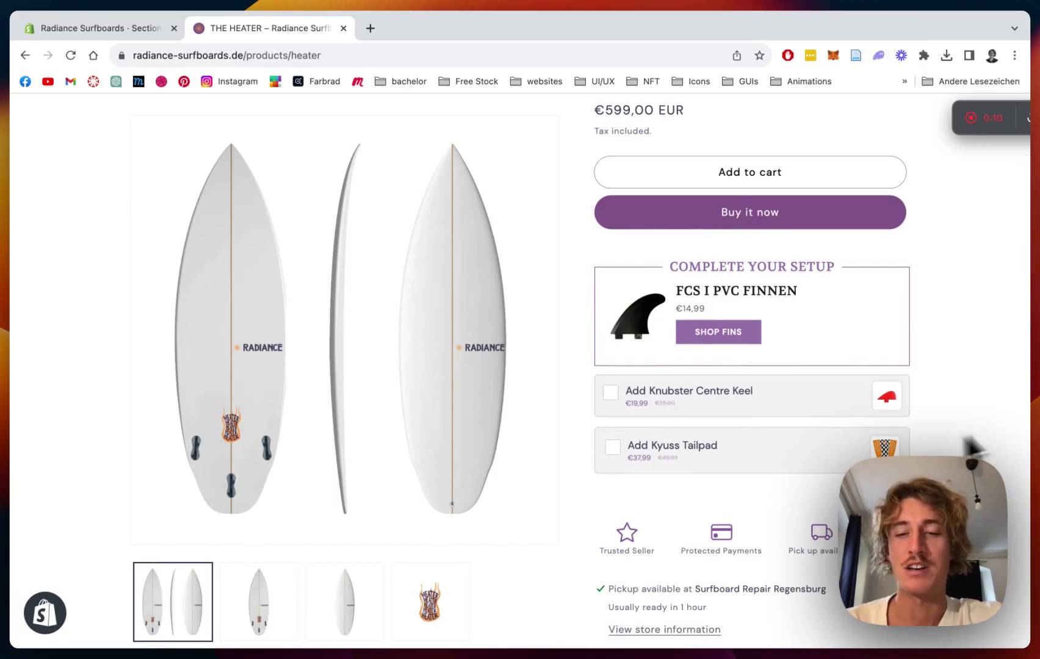
click(615, 447)
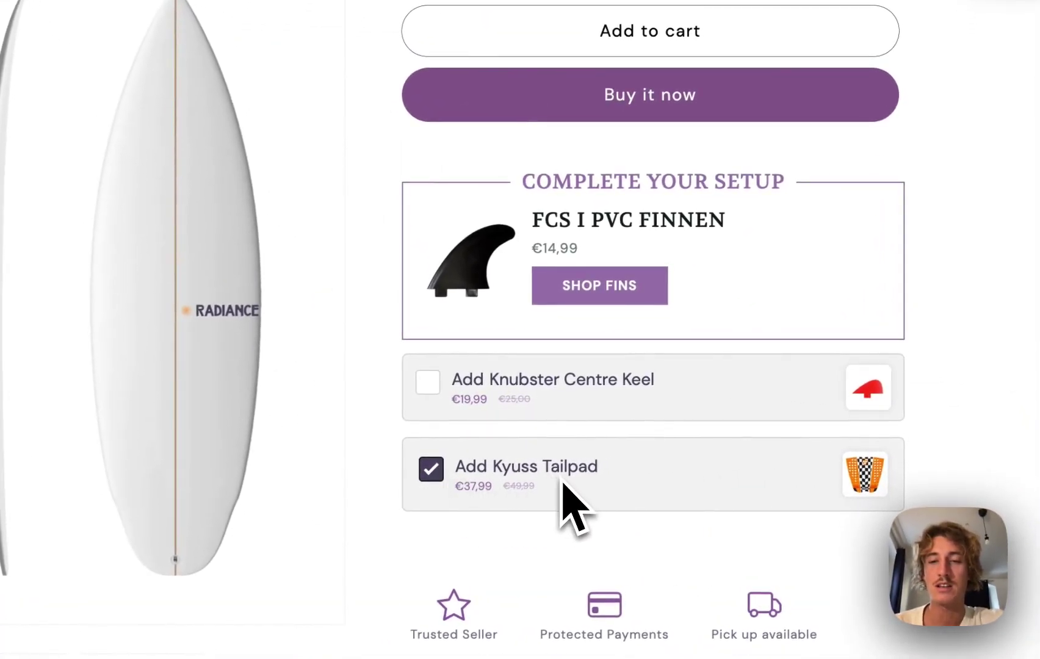
scroll(563, 481, up, 3)
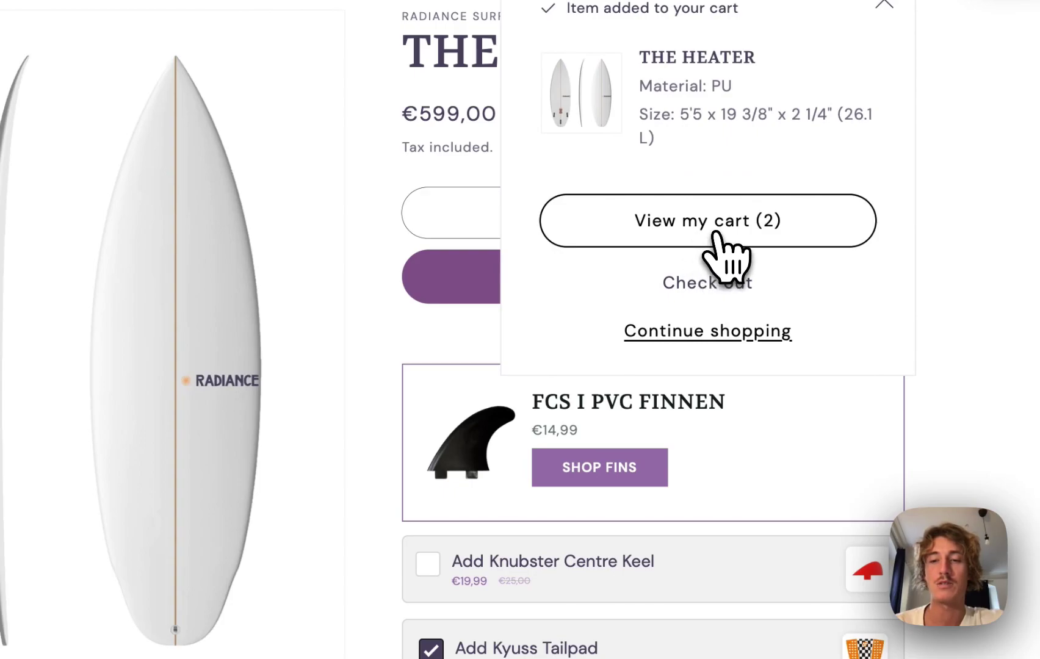
- View the cart, dismiss the preview bar, and confirm Kyuss Tailpad (€37,99) and THE HEATER (€599,00)
click(716, 235)
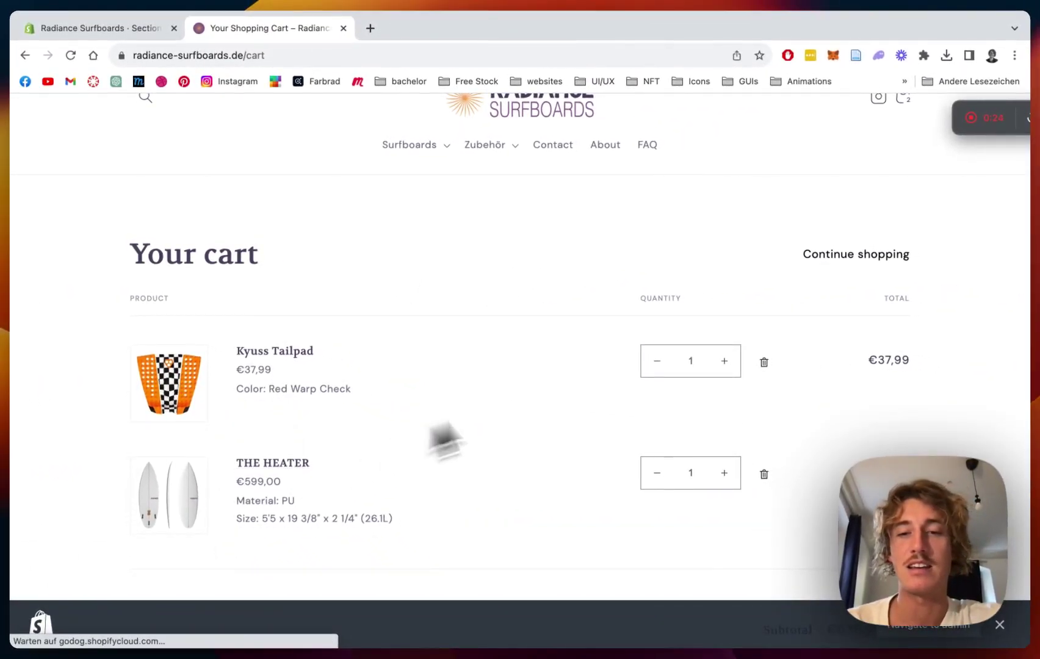
scroll(590, 378, down, 1)
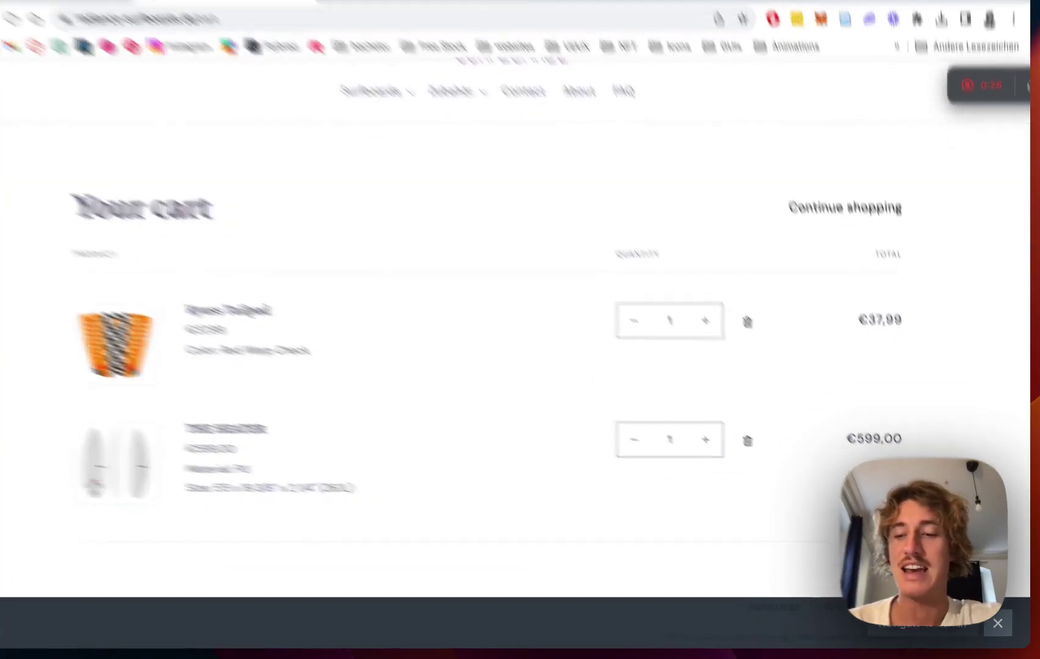
click(1000, 625)
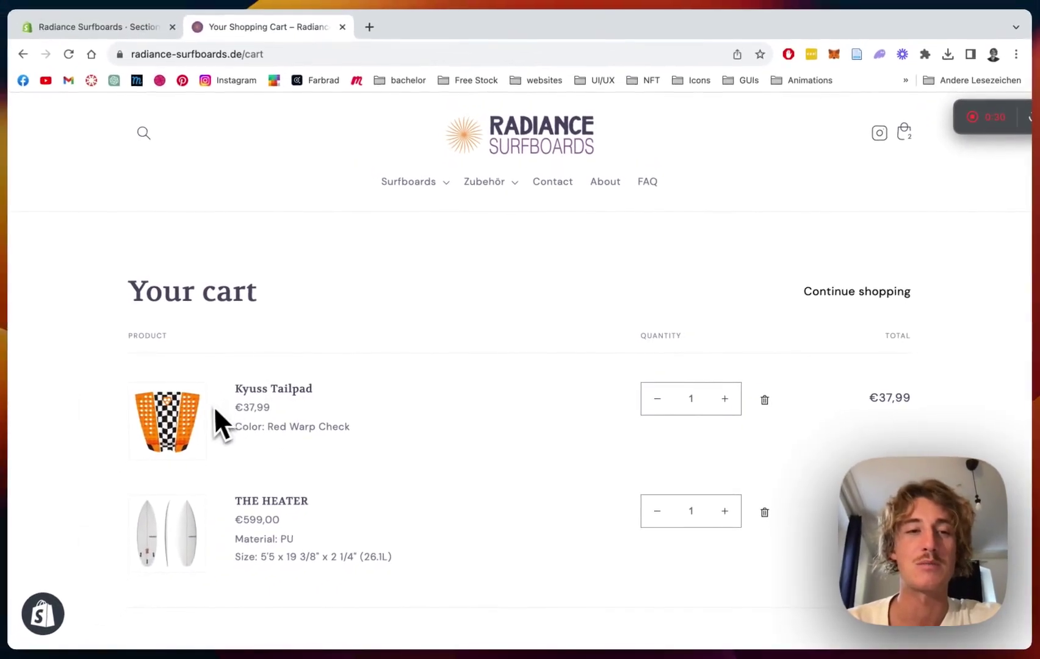
scroll(519, 378, down, 2)
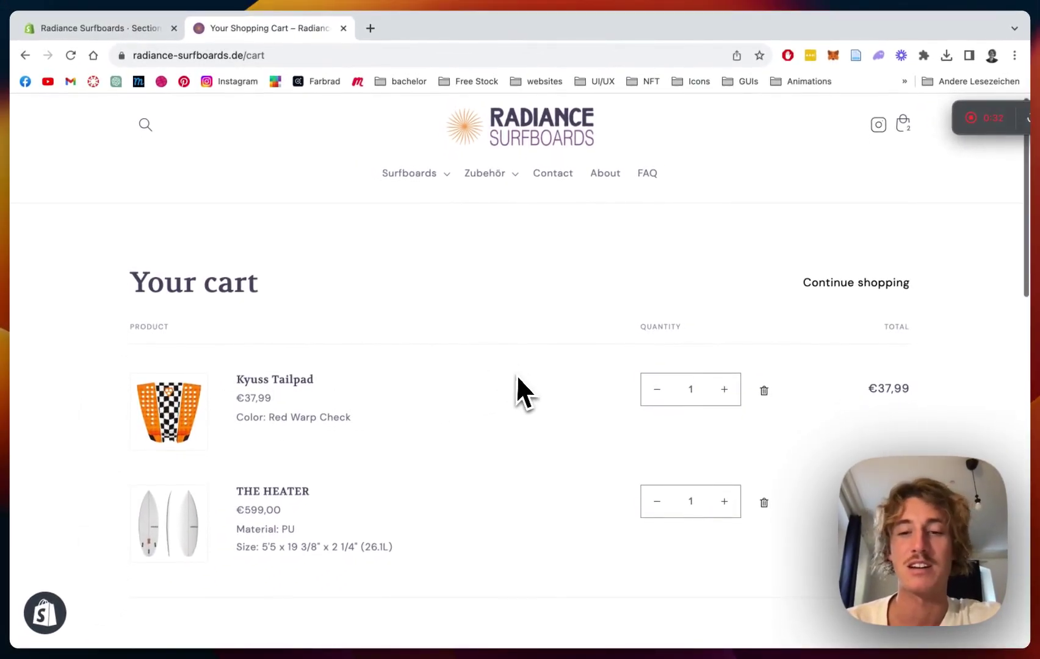
scroll(519, 378, up, 1)
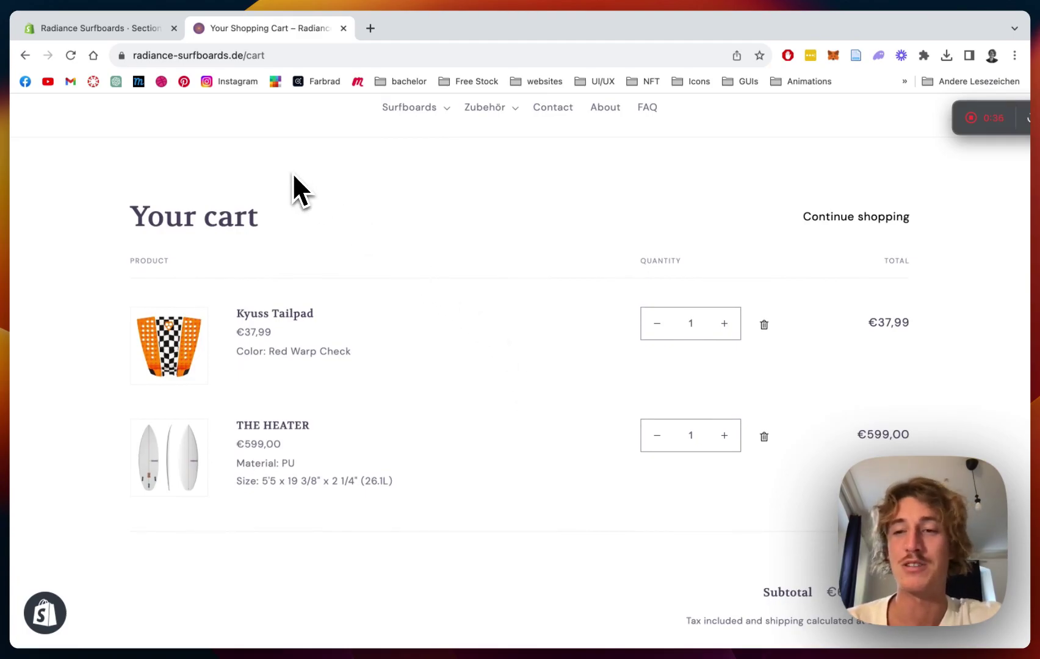
scroll(518, 328, up, 1)
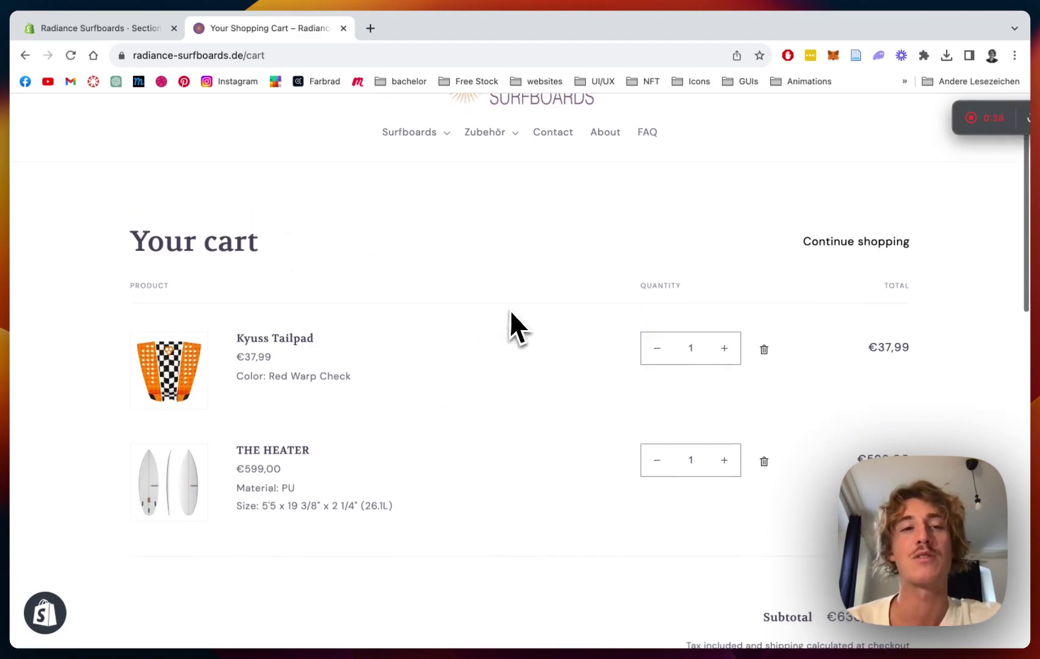
- Switch to the Section Store page in the Shopify admin
click(129, 29)
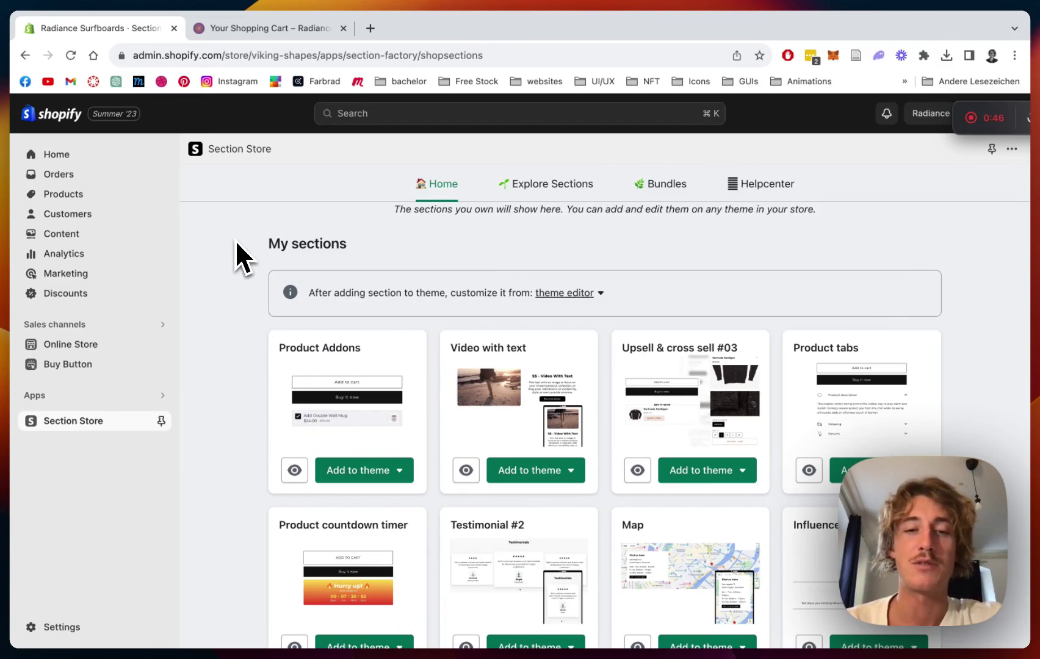
scroll(237, 243, down, 1)
scroll(236, 243, up, 1)
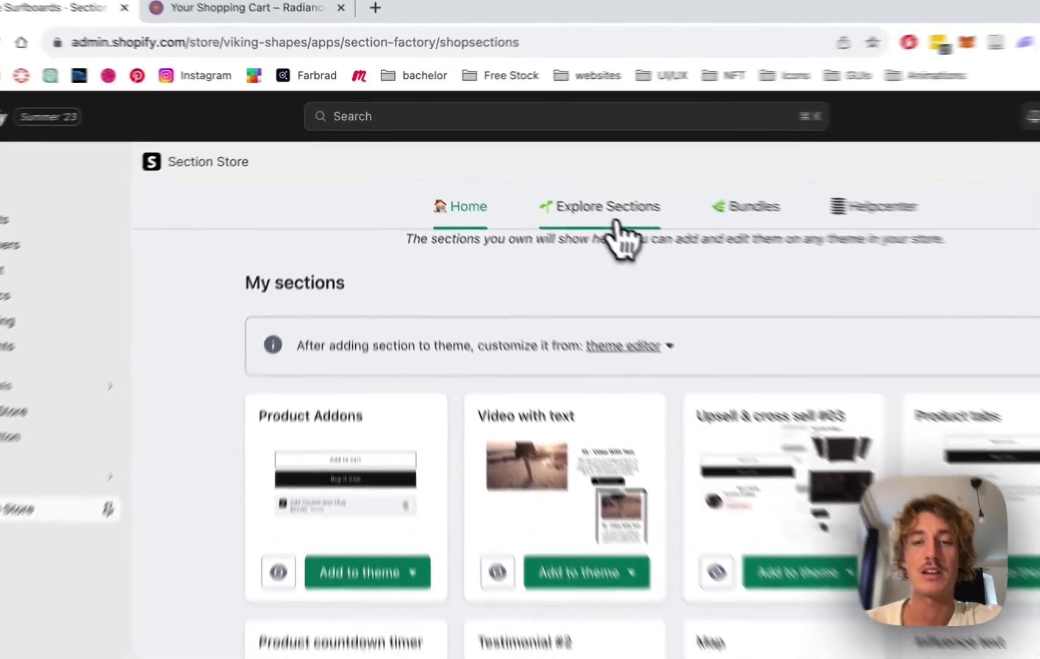
- Browse Explore Sections down to Newest Releases and open the Product Addons card
click(556, 186)
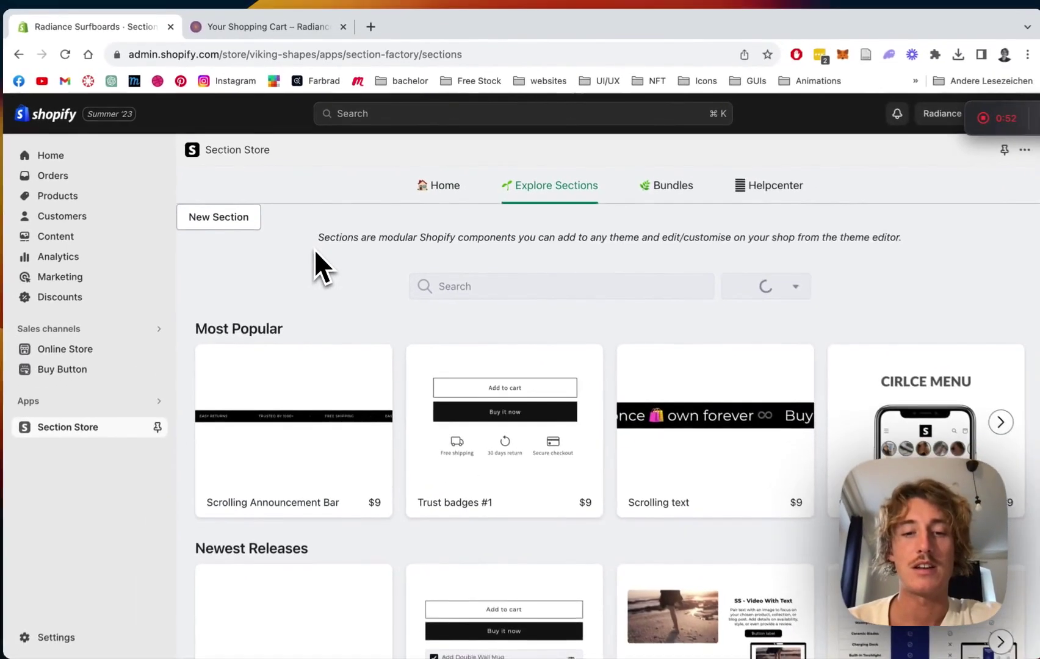
scroll(291, 335, down, 1)
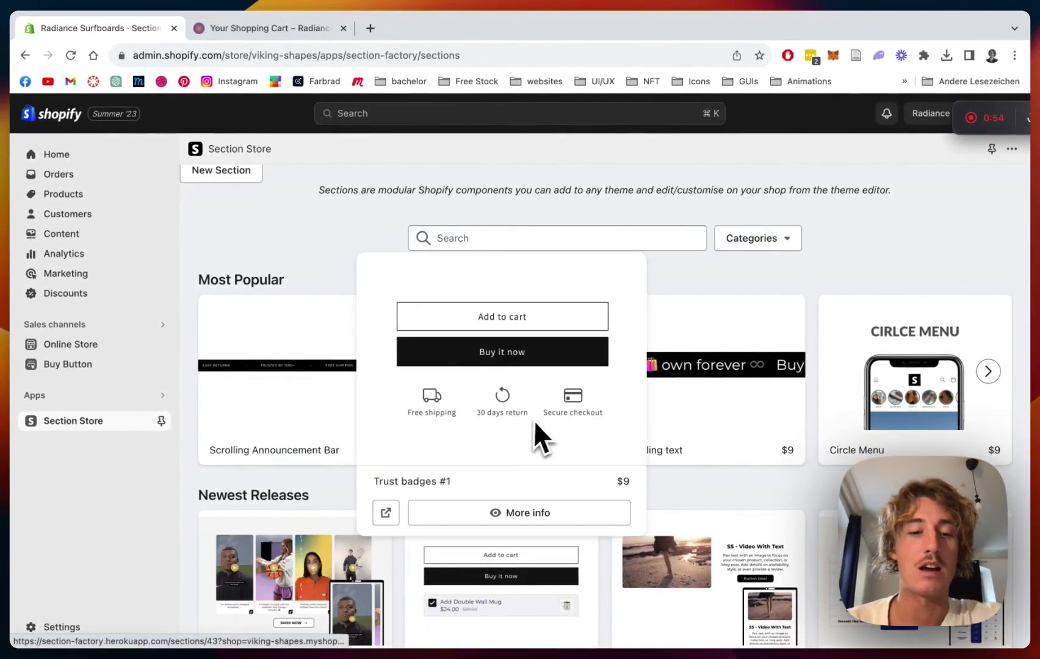
scroll(334, 265, down, 1)
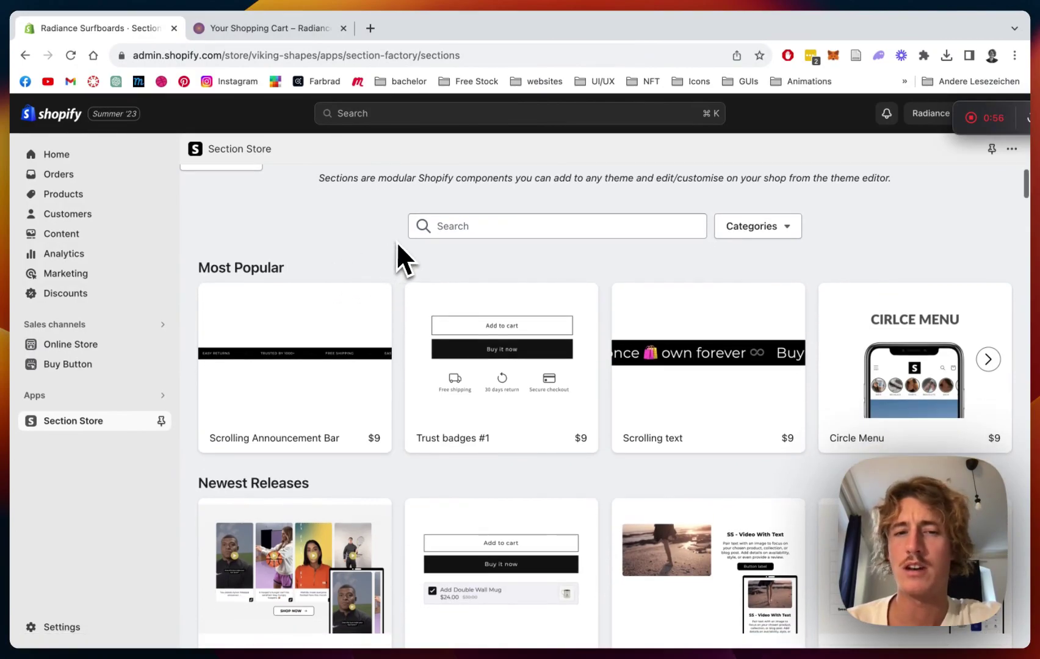
scroll(398, 241, down, 3)
scroll(398, 241, down, 4)
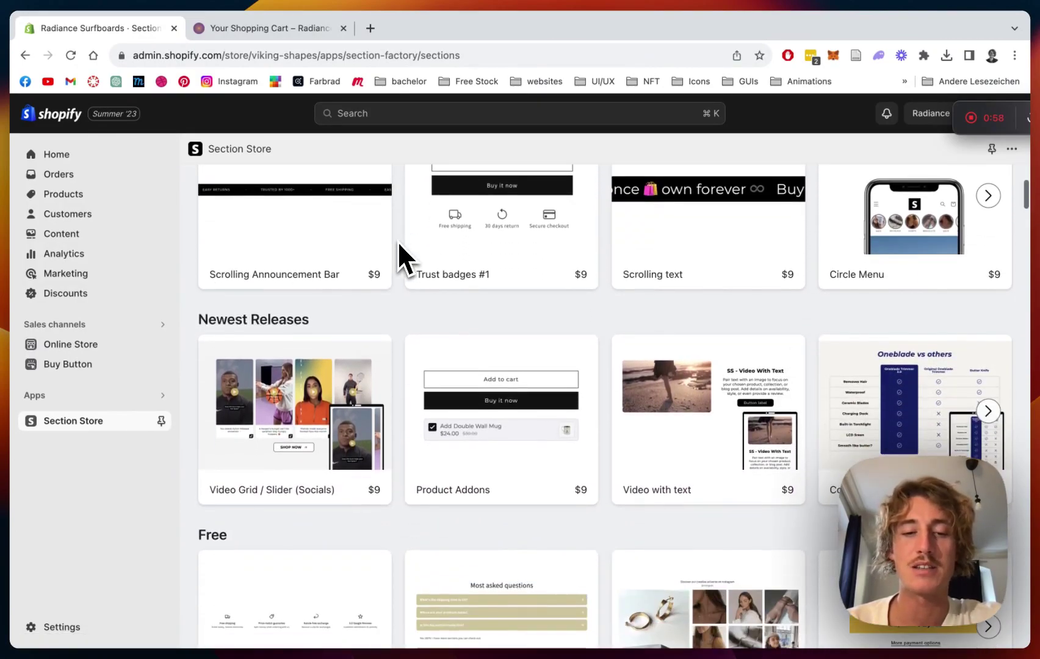
scroll(398, 241, down, 1)
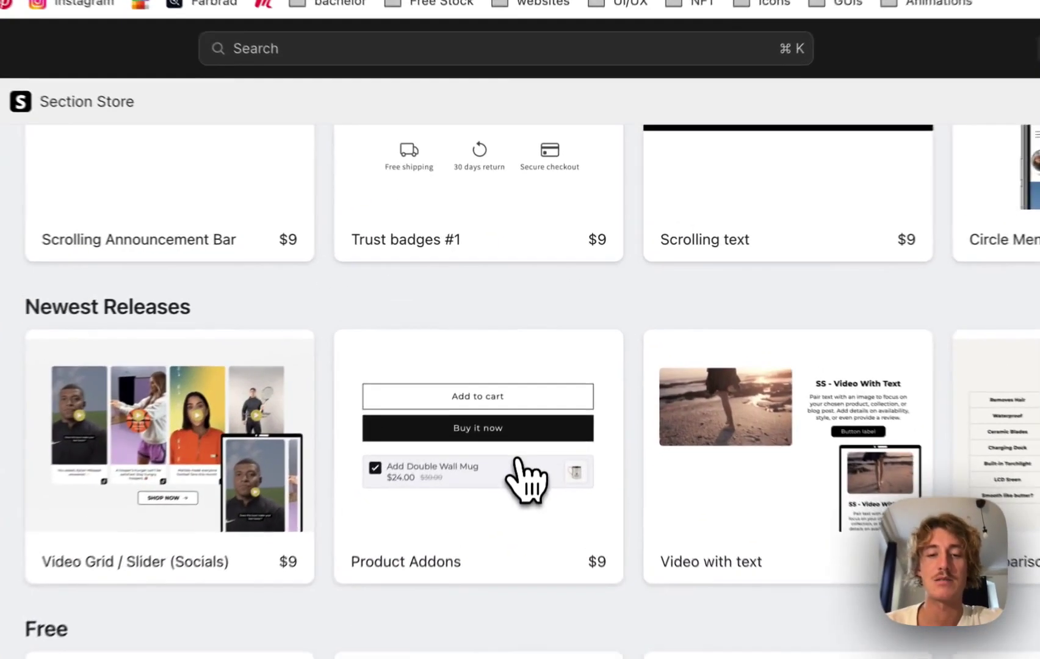
click(524, 395)
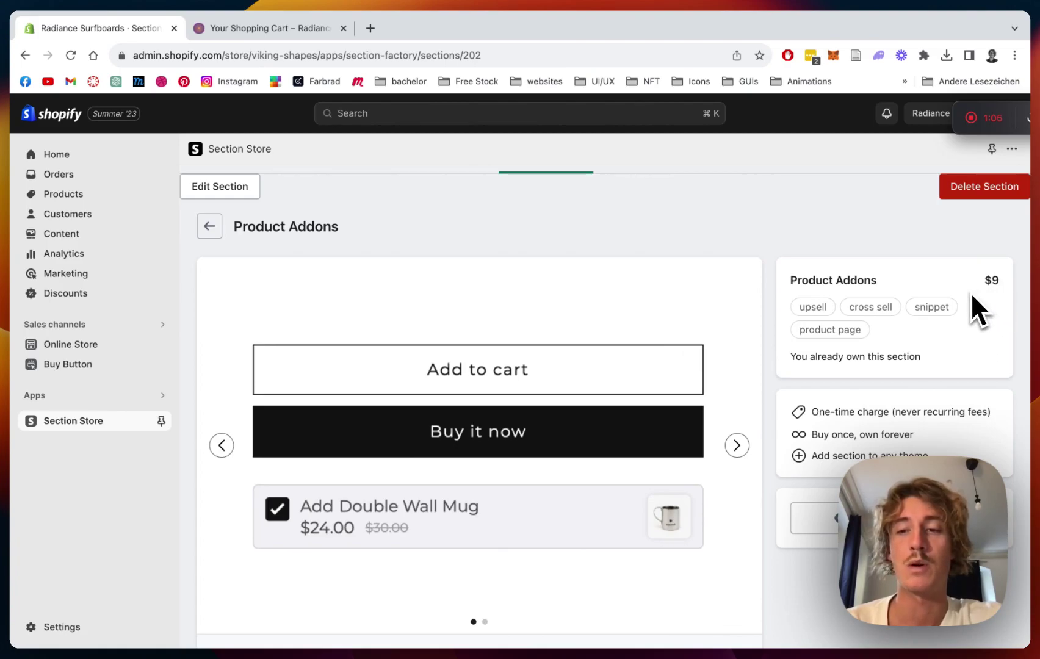
- Review the Product Addons detail page, then return Home to the My sections list
scroll(970, 291, down, 1)
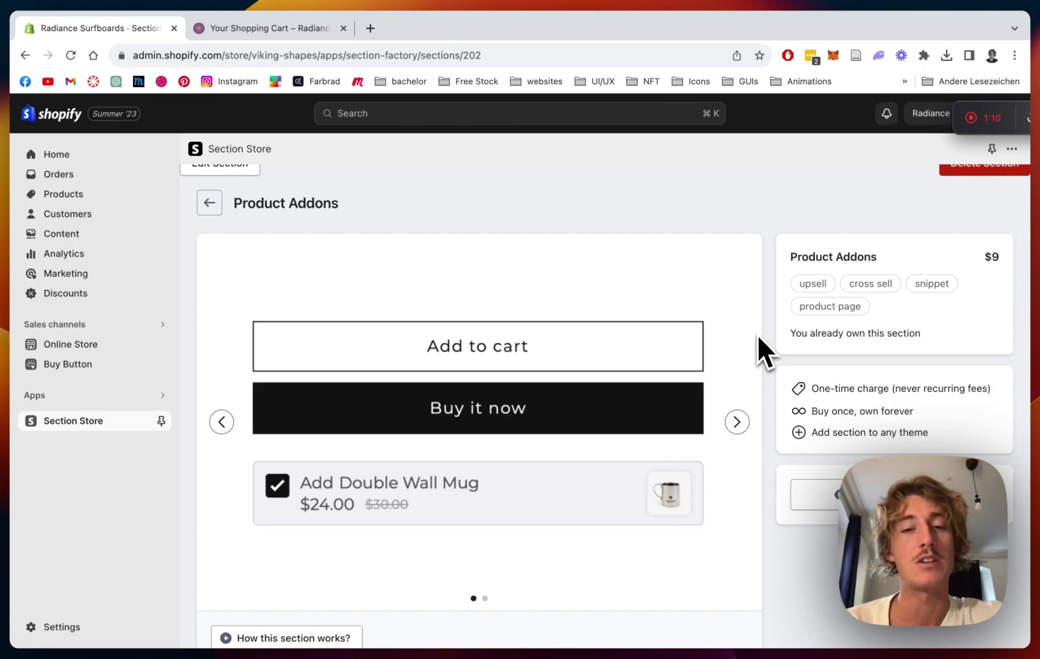
scroll(787, 214, down, 1)
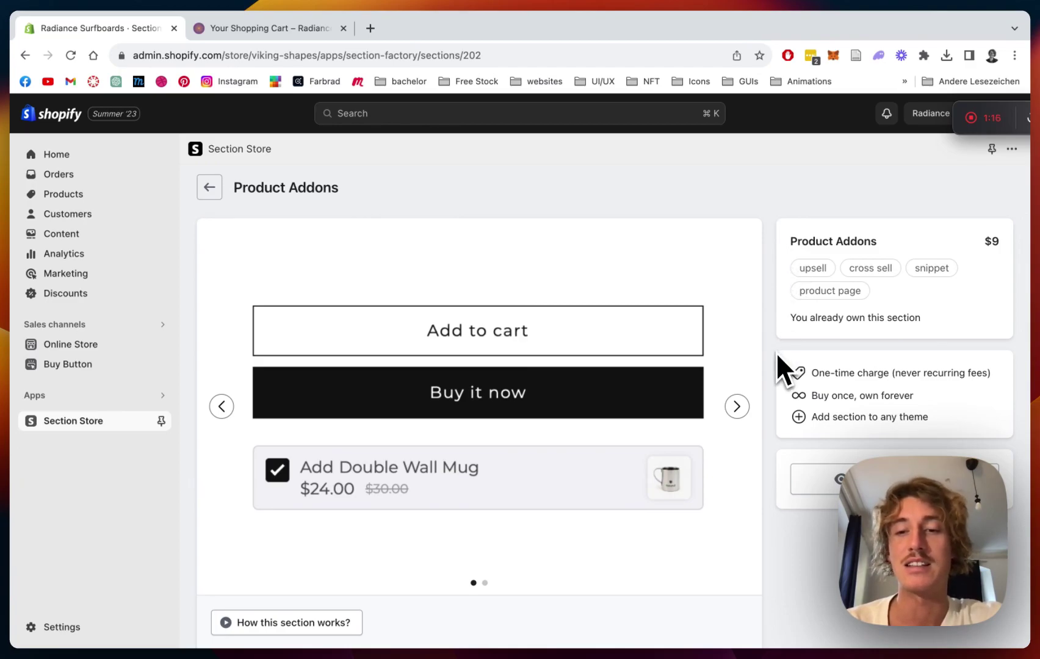
scroll(776, 353, up, 1)
scroll(777, 356, down, 2)
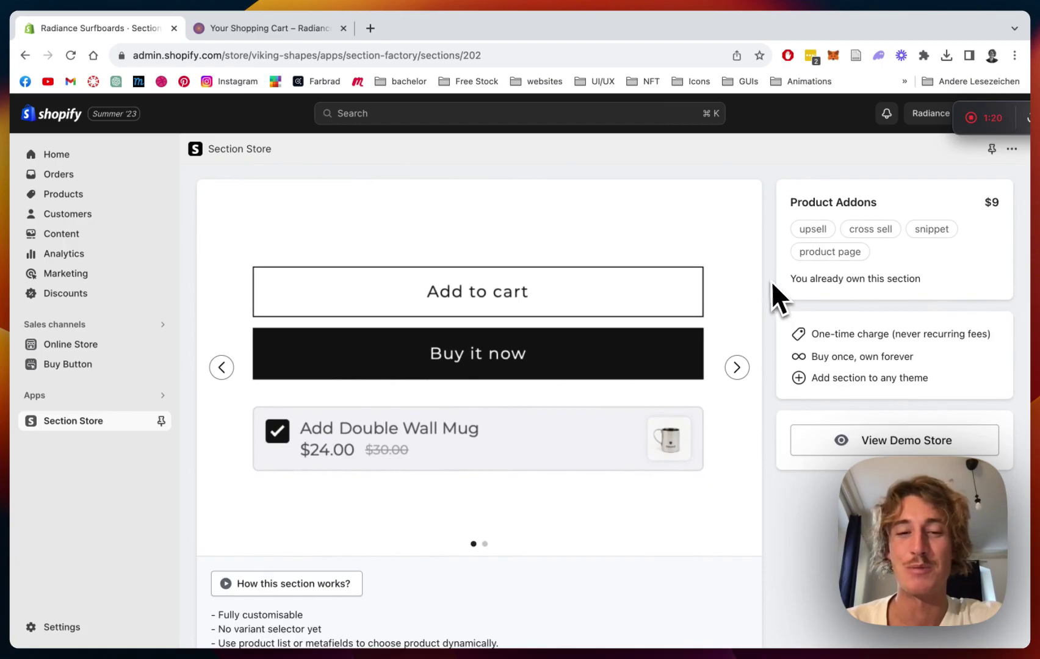
scroll(586, 376, up, 3)
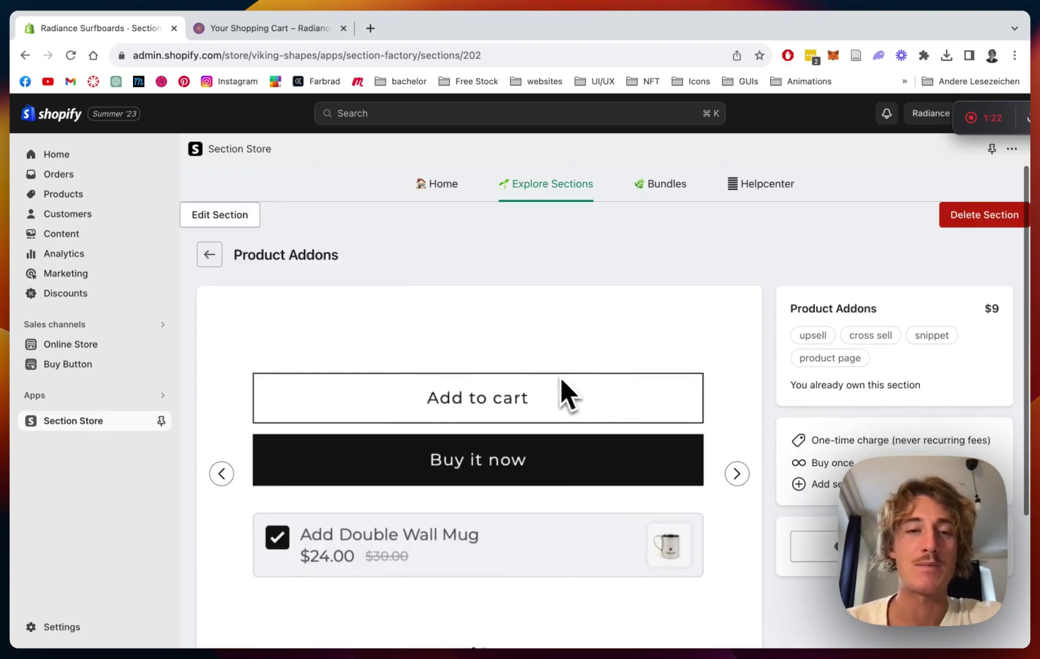
click(450, 136)
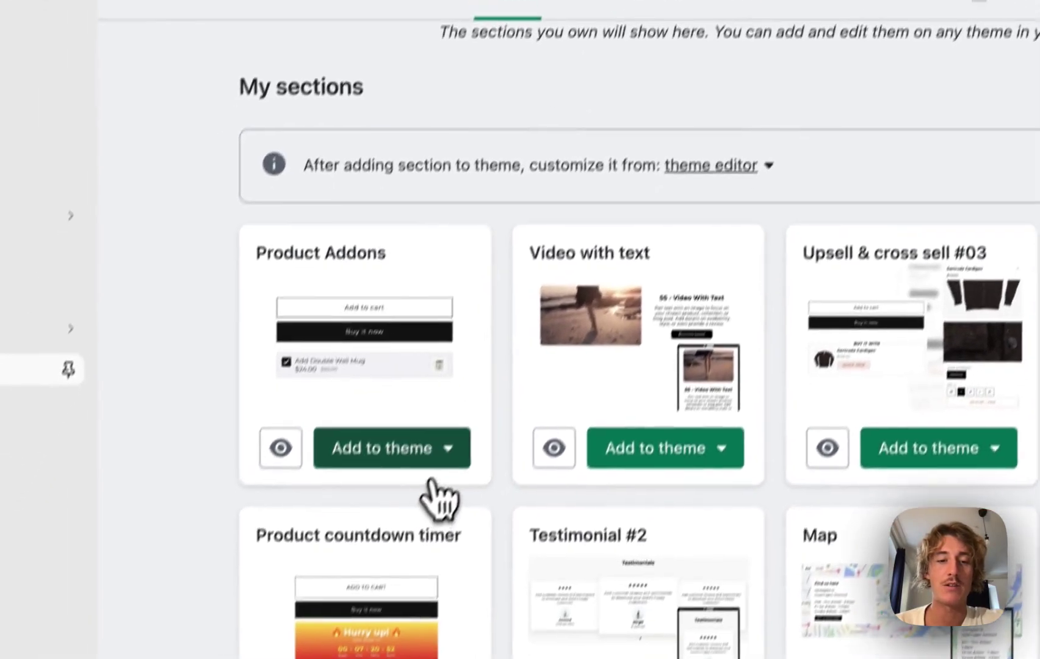
- Open the live Dawn theme in the theme editor from the theme editor dropdown
click(383, 585)
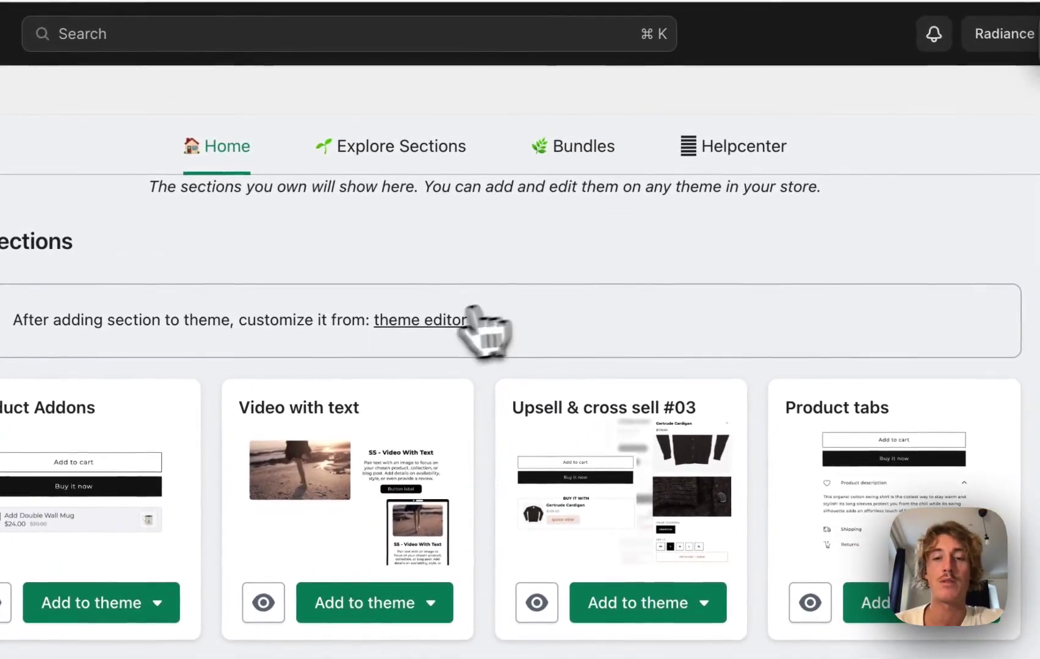
click(467, 315)
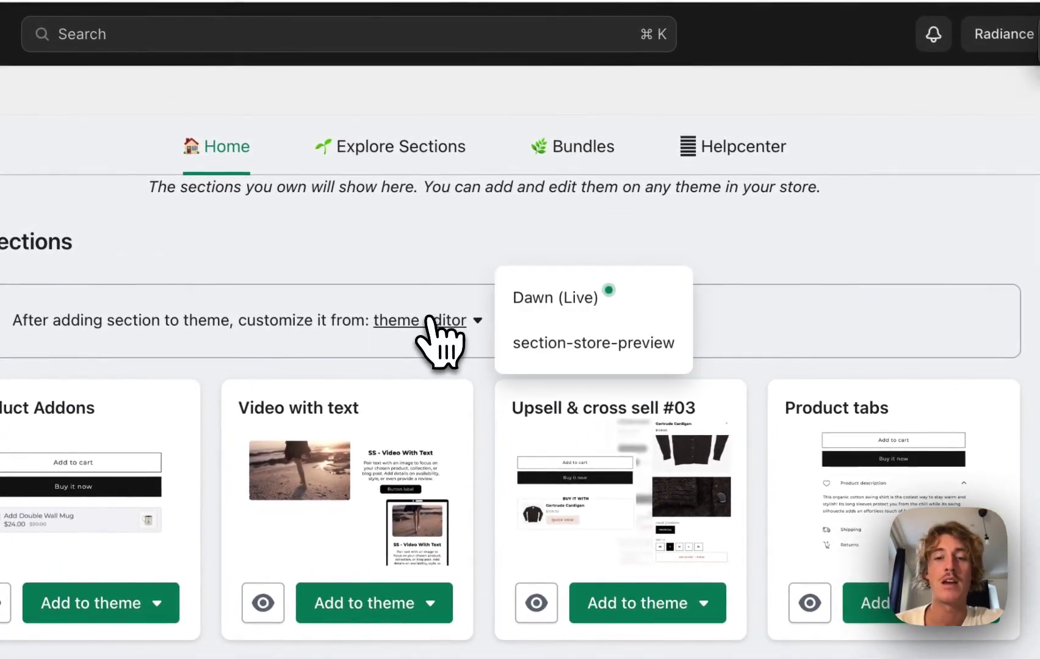
click(593, 293)
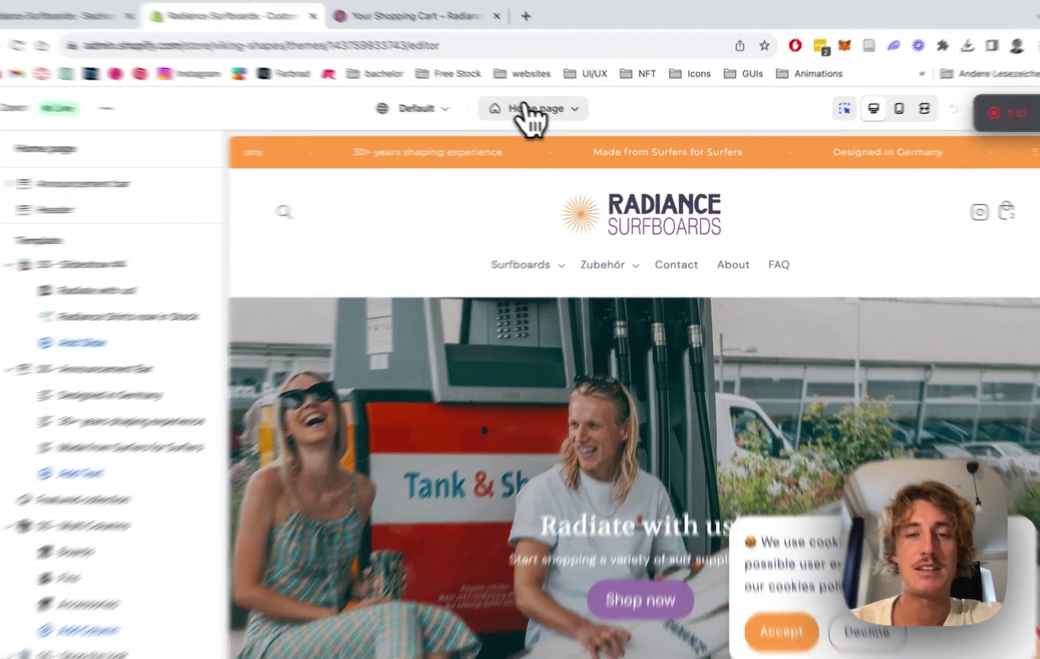
- Switch the editor from Home page to the Products > Default product template, previewing ATOMIZER
click(542, 113)
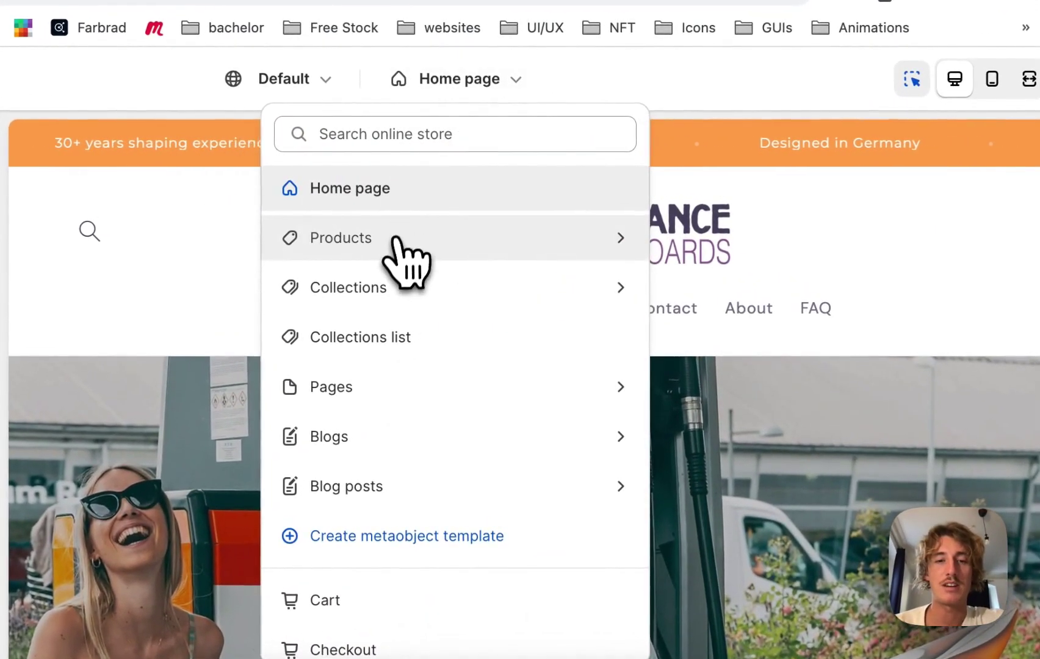
click(407, 235)
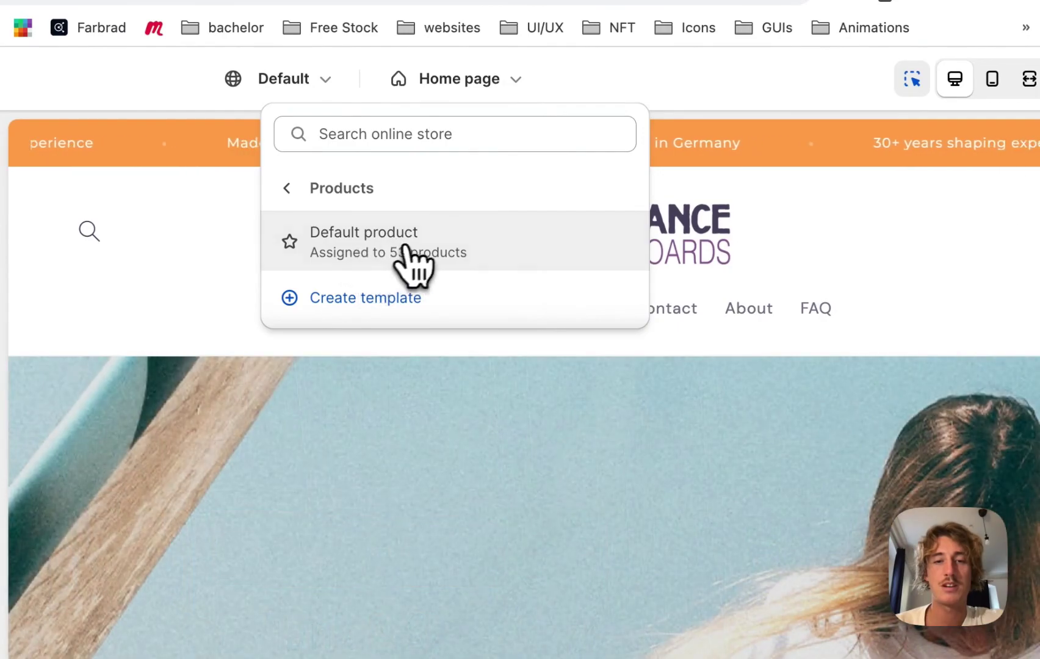
click(413, 254)
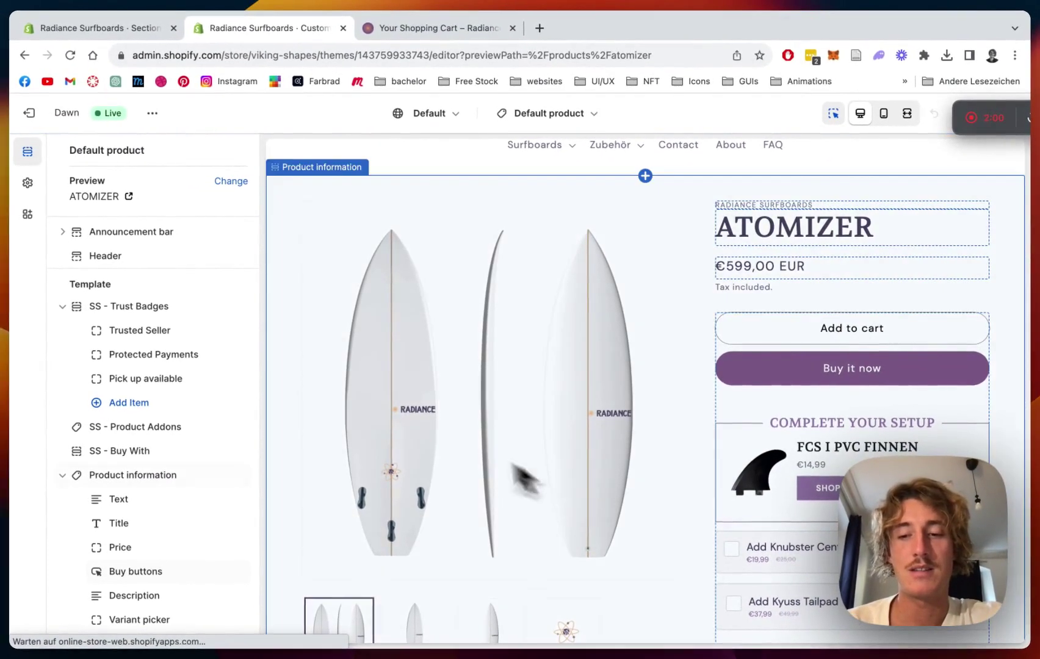
scroll(196, 397, down, 3)
scroll(192, 397, up, 3)
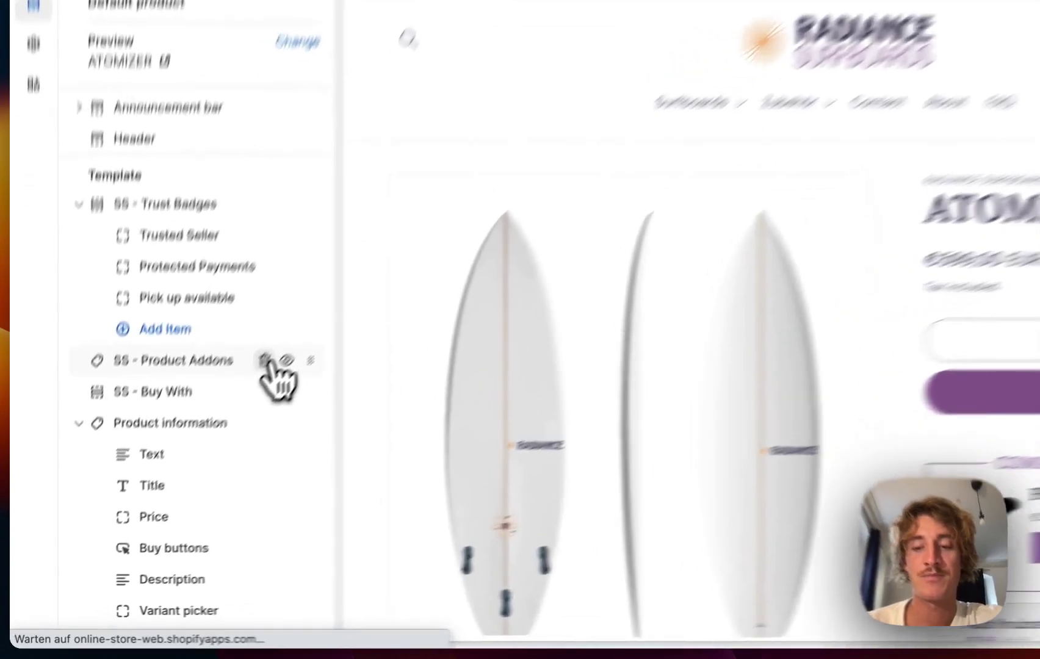
- Delete the SS - Product Addons section and re-add it via an 'ss produ' section search
click(207, 427)
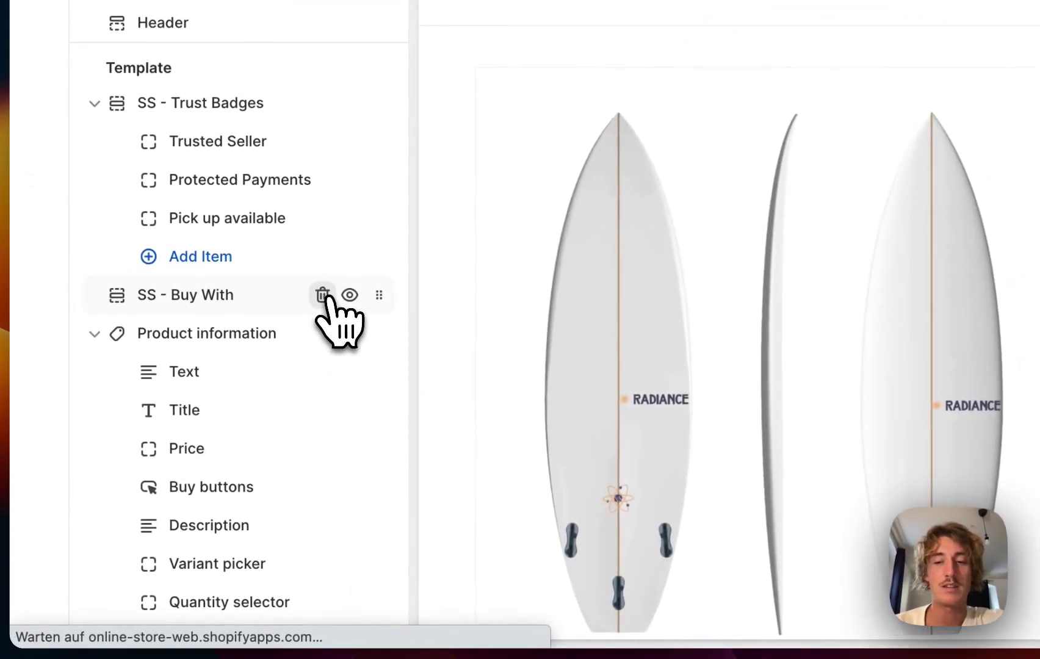
scroll(333, 311, down, 4)
click(245, 558)
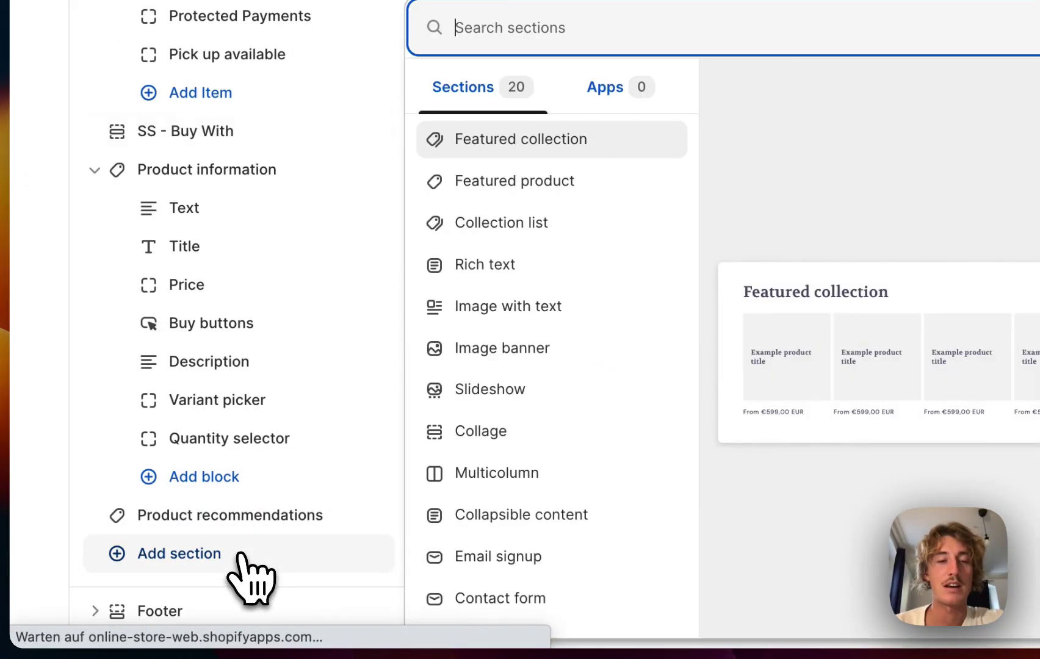
text(ss ad )
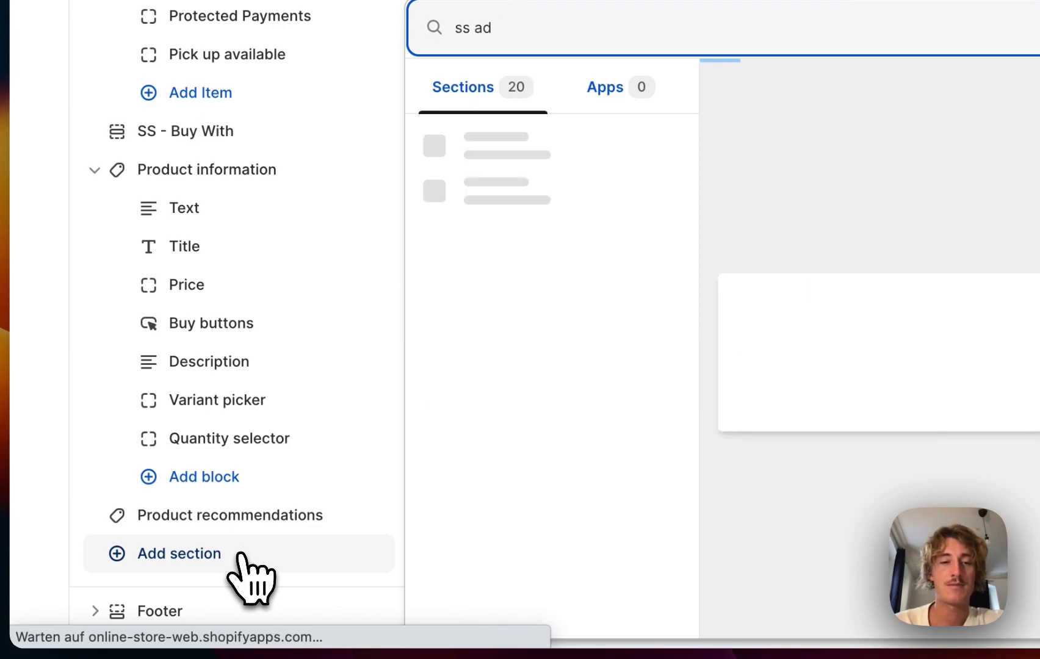
text(on)
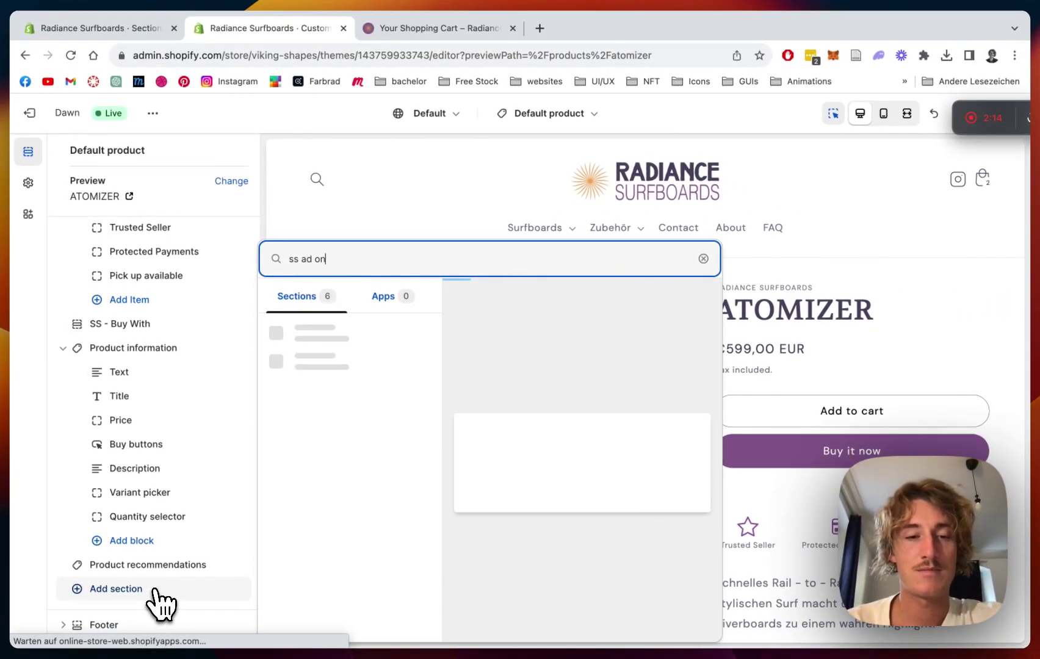
click(310, 258)
text(d)
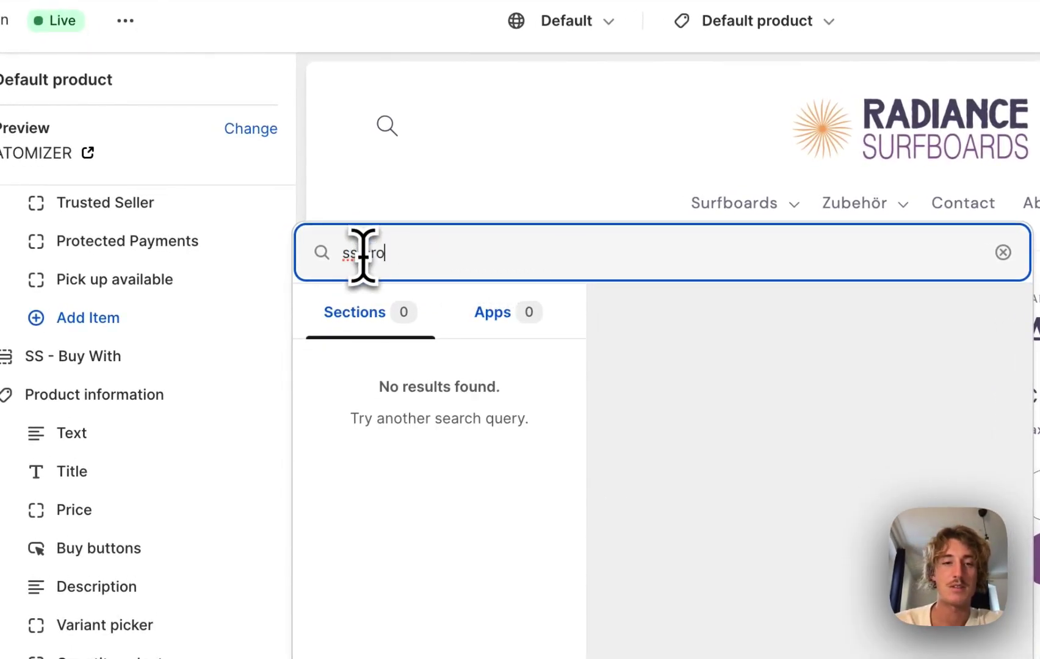
text(du)
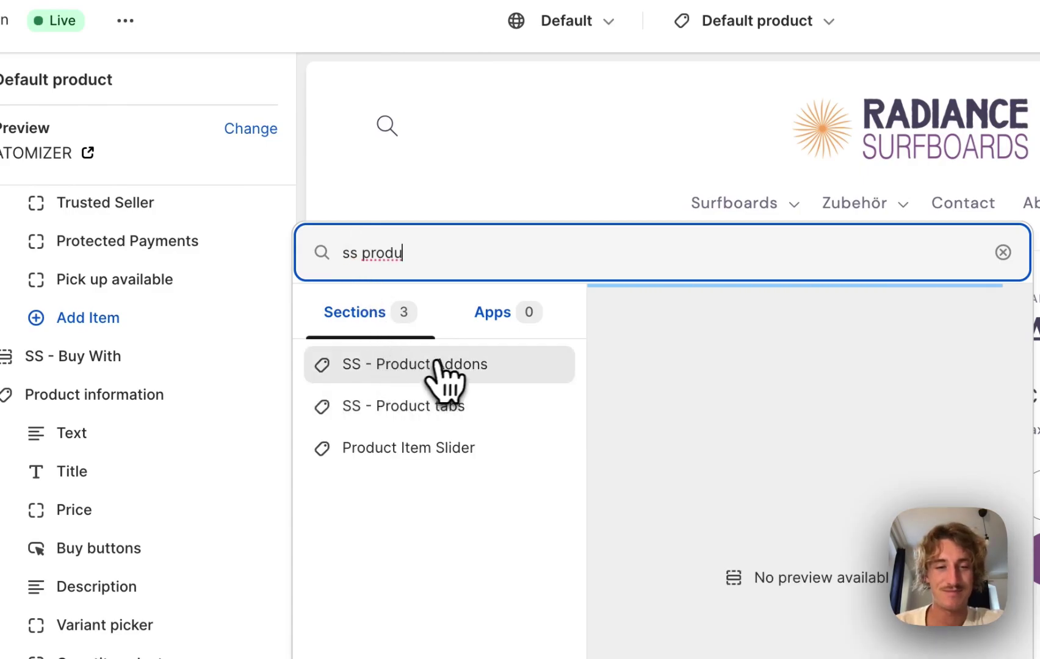
click(443, 363)
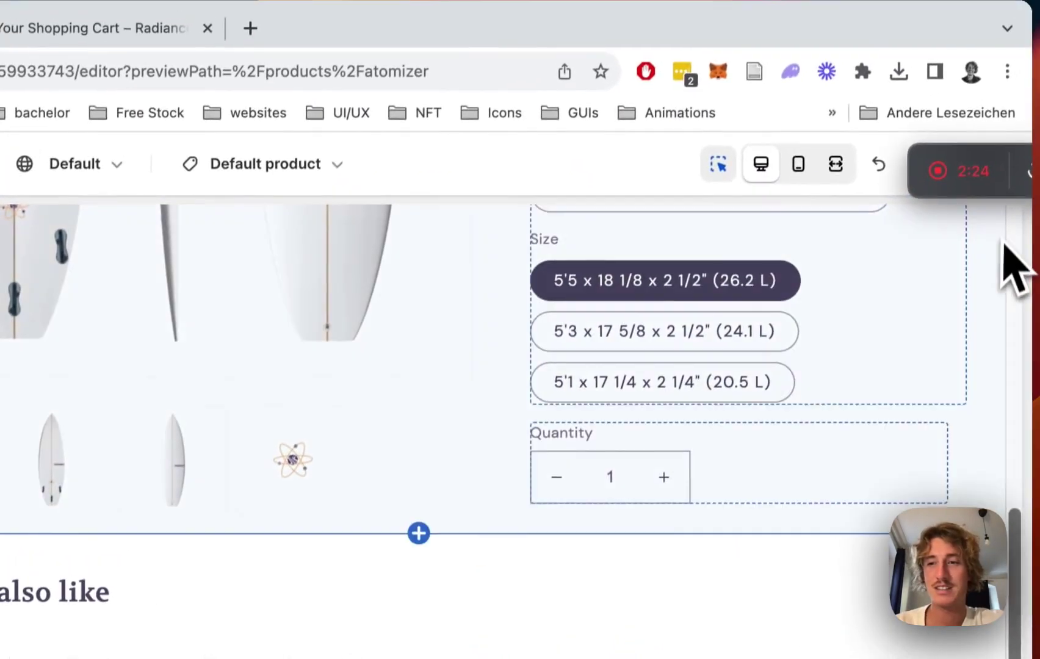
drag(1012, 208, 1012, 322)
- Save the template, dismiss the addons notice, and open the SS - Product Addons settings
click(996, 178)
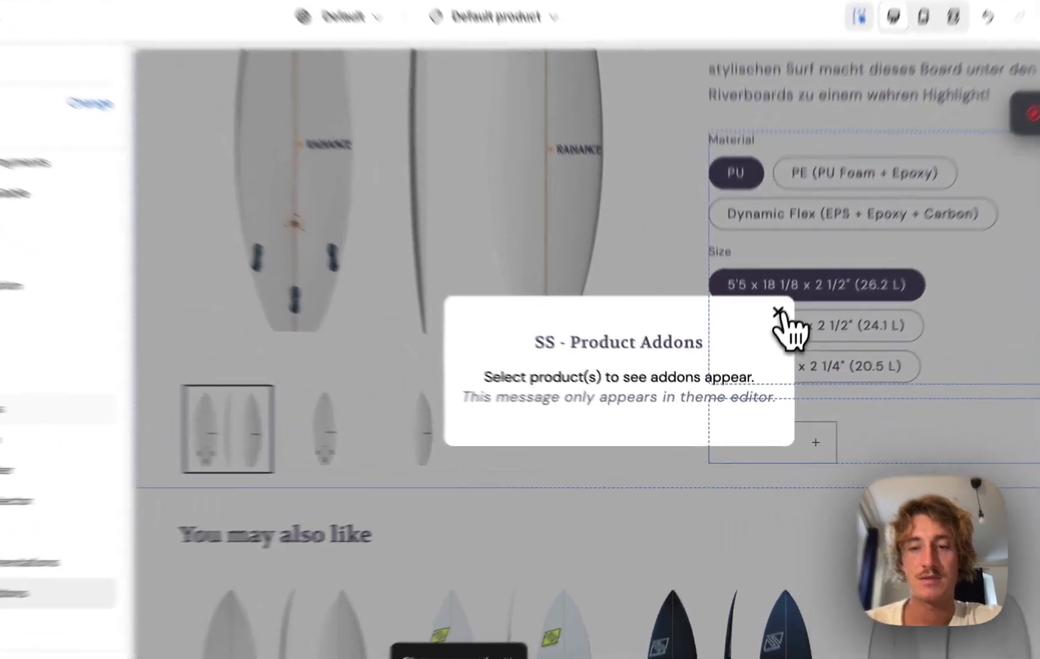
click(770, 345)
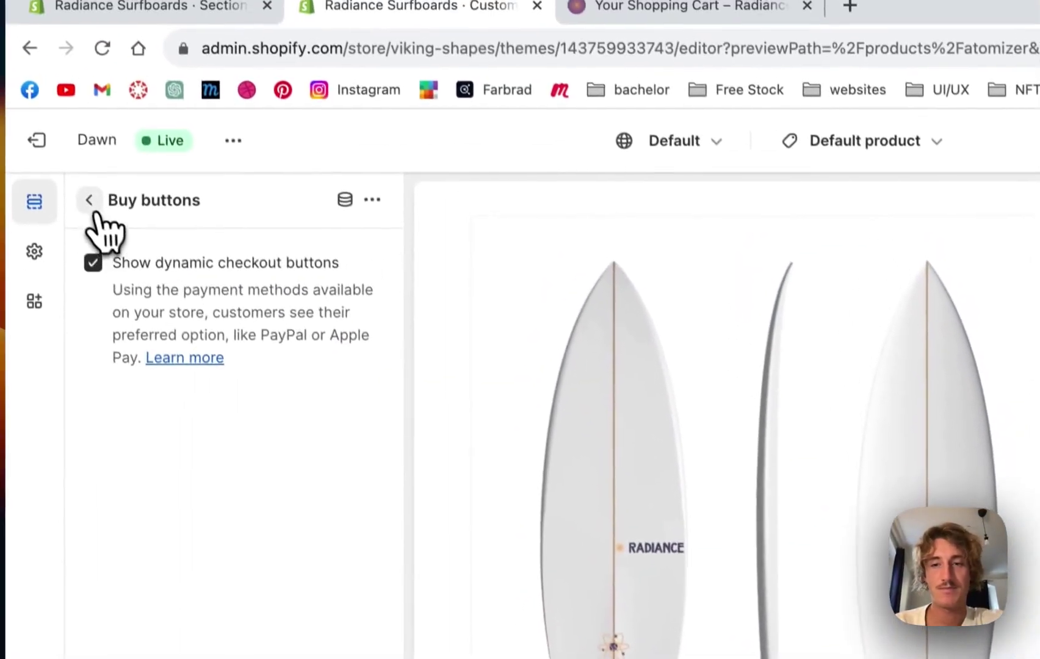
click(48, 68)
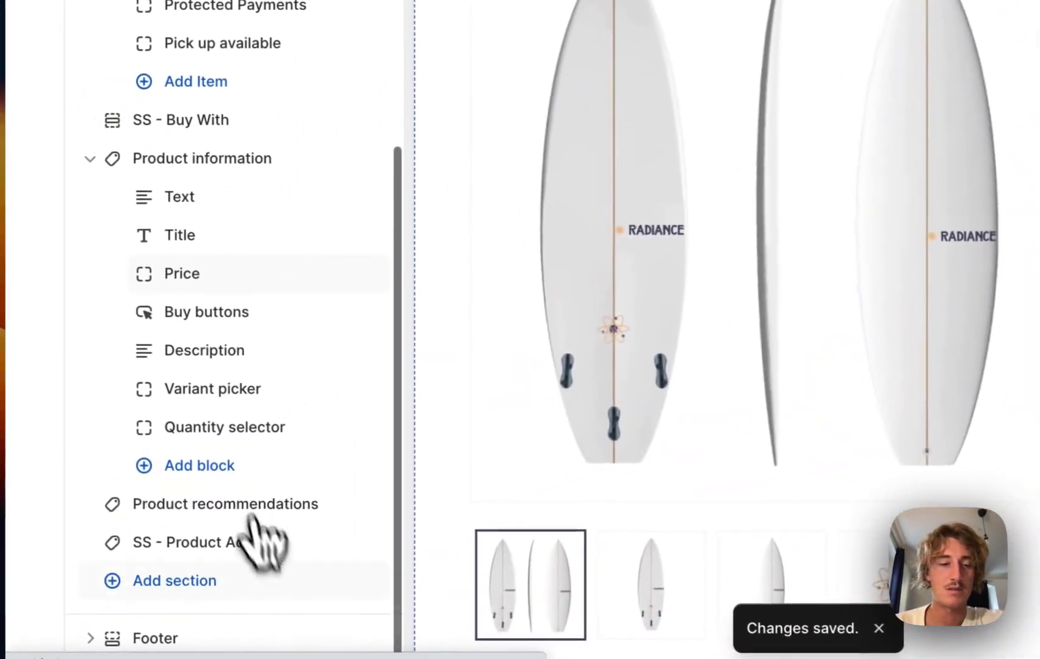
click(159, 554)
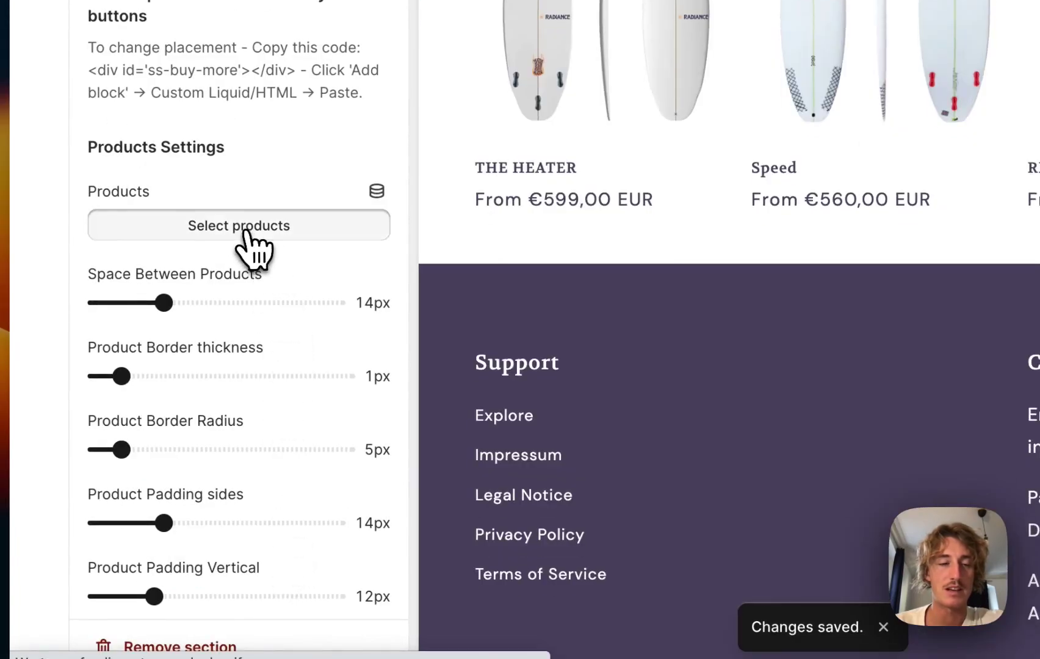
- Search 'tai' and select Kyuss Tailpad and Tailpad Kolohe Athlete Series as addon products
click(246, 227)
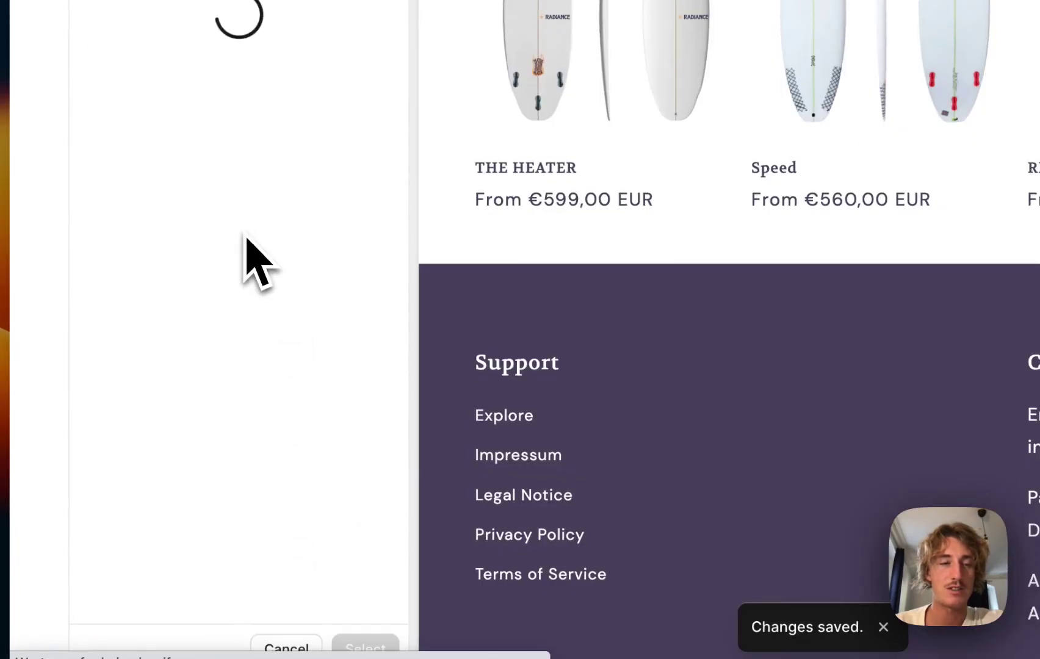
click(257, 116)
text(tail)
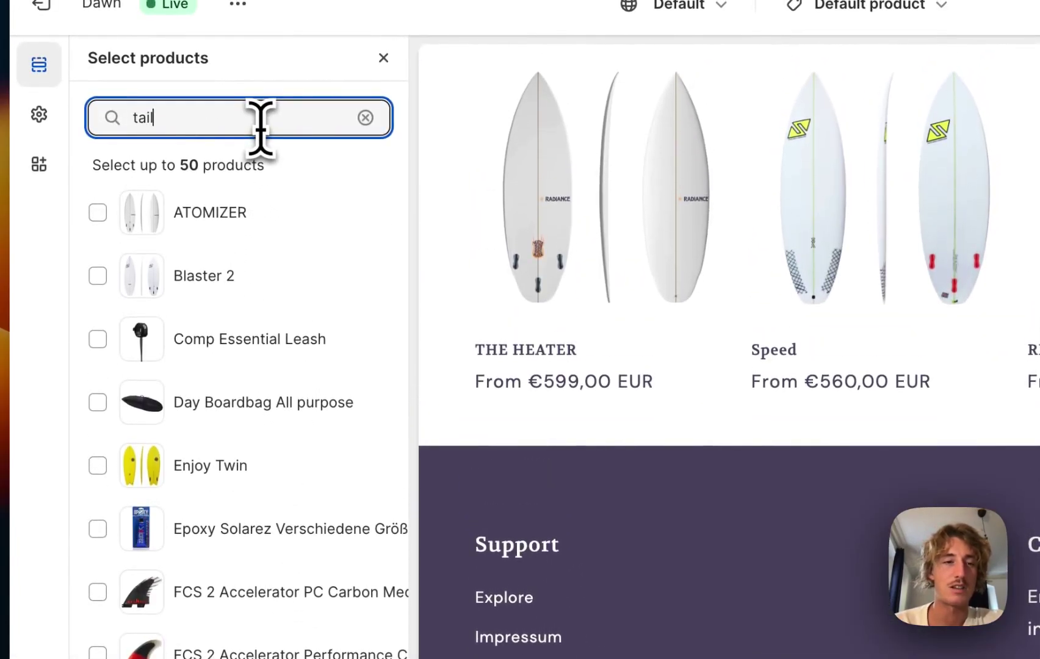
click(98, 212)
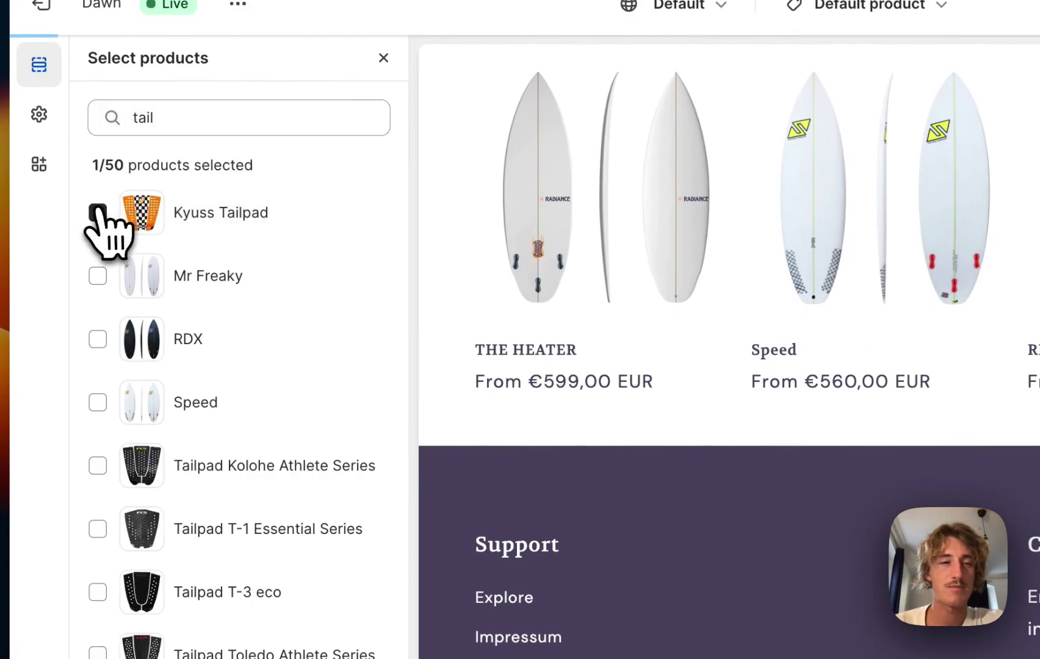
scroll(244, 366, down, 2)
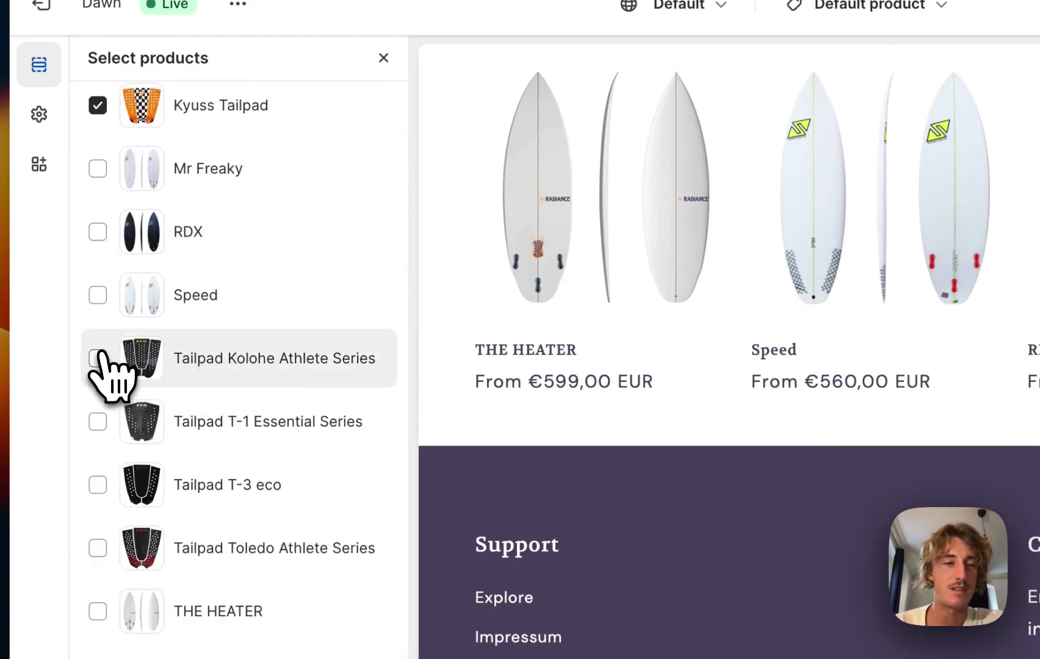
click(98, 358)
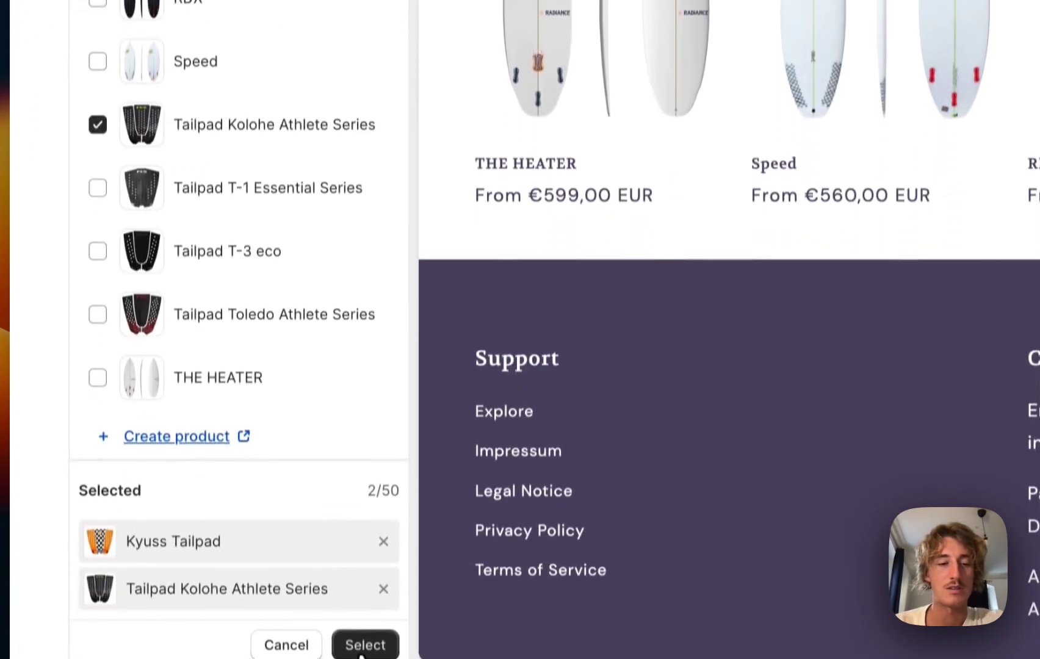
click(361, 652)
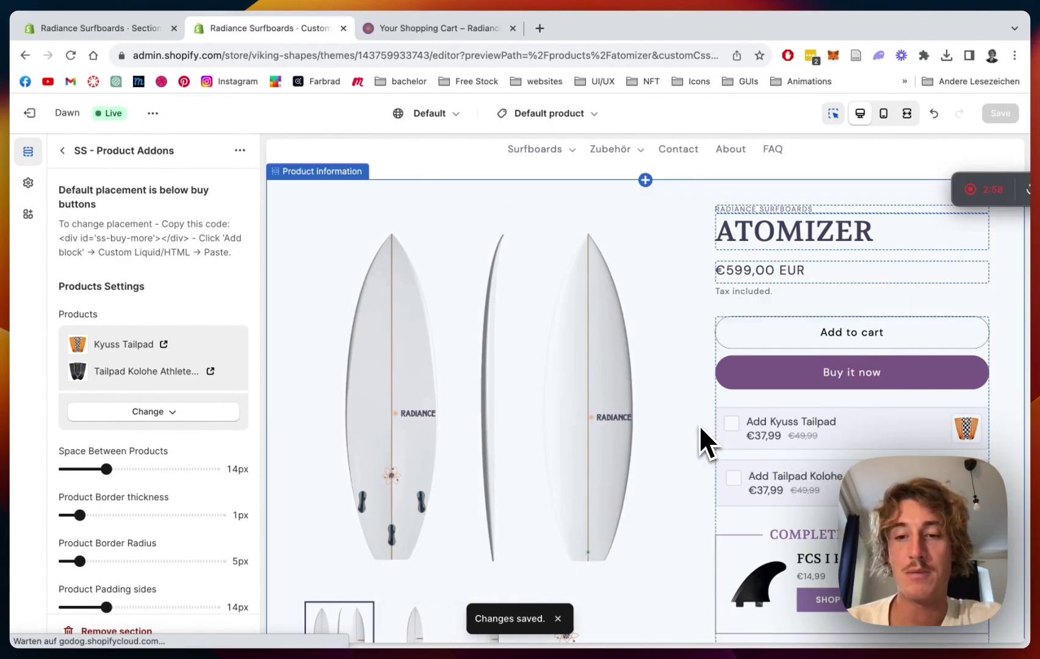
scroll(96, 395, down, 4)
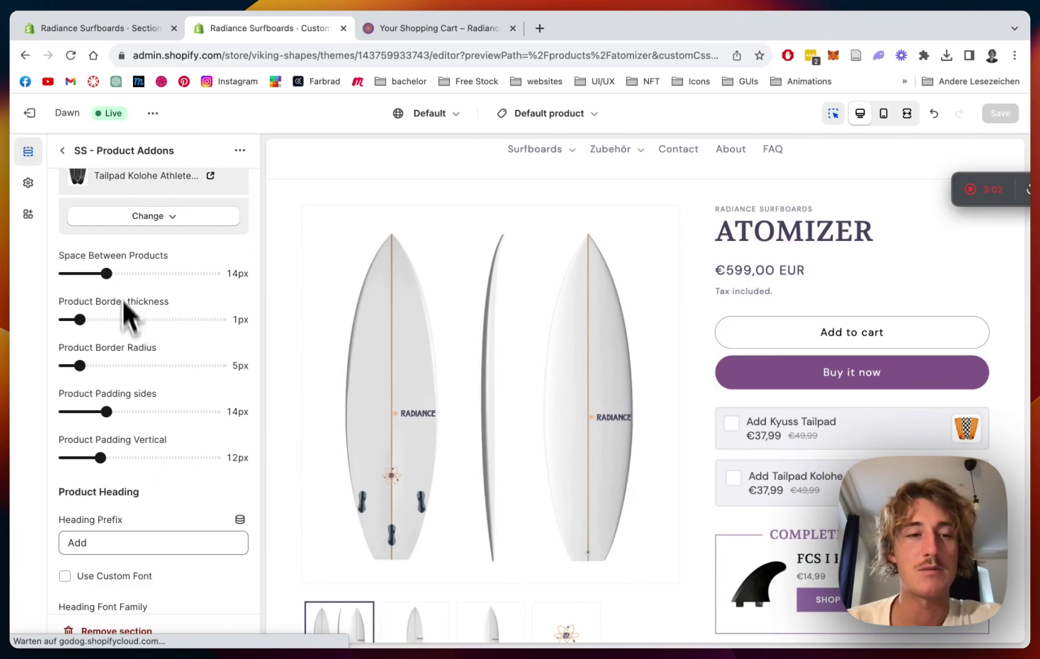
scroll(160, 323, down, 1)
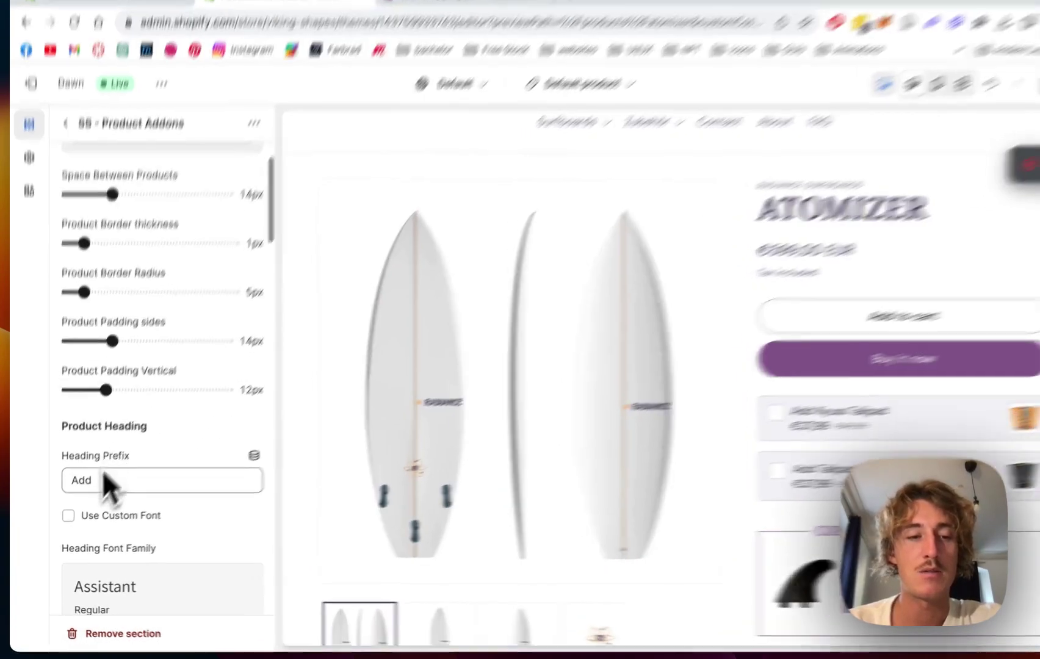
double_click(102, 480)
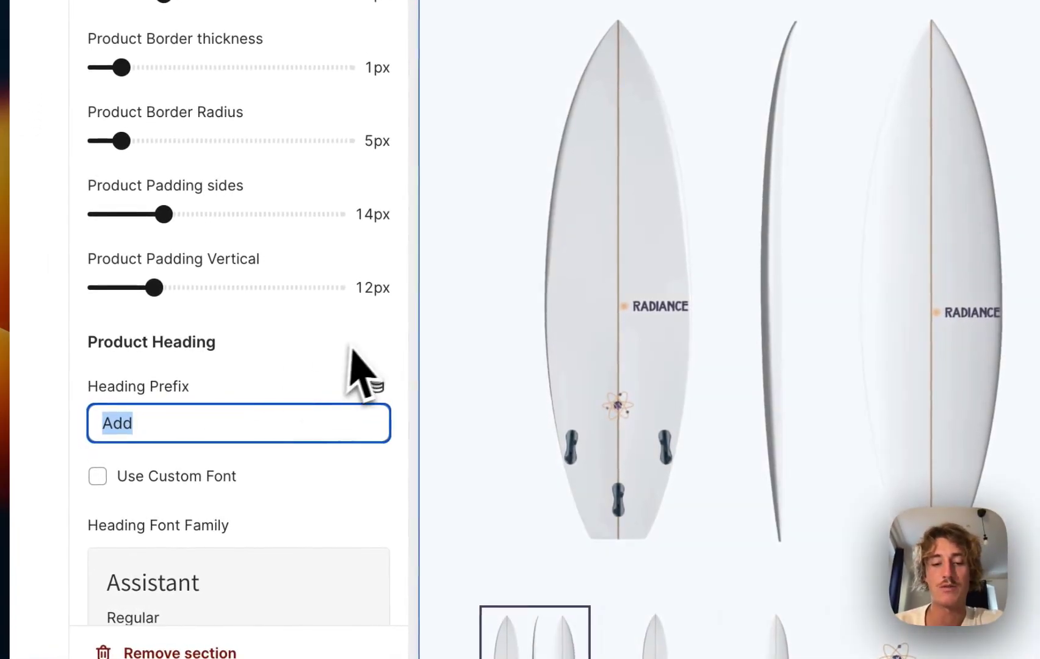
text(T)
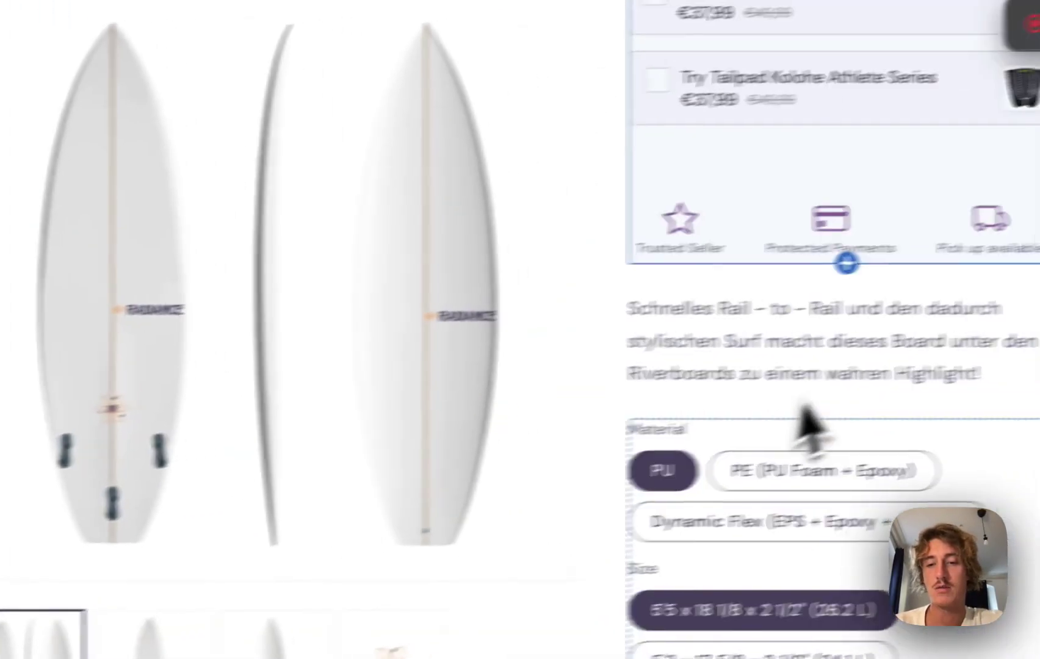
scroll(808, 429, down, 15)
scroll(645, 260, up, 20)
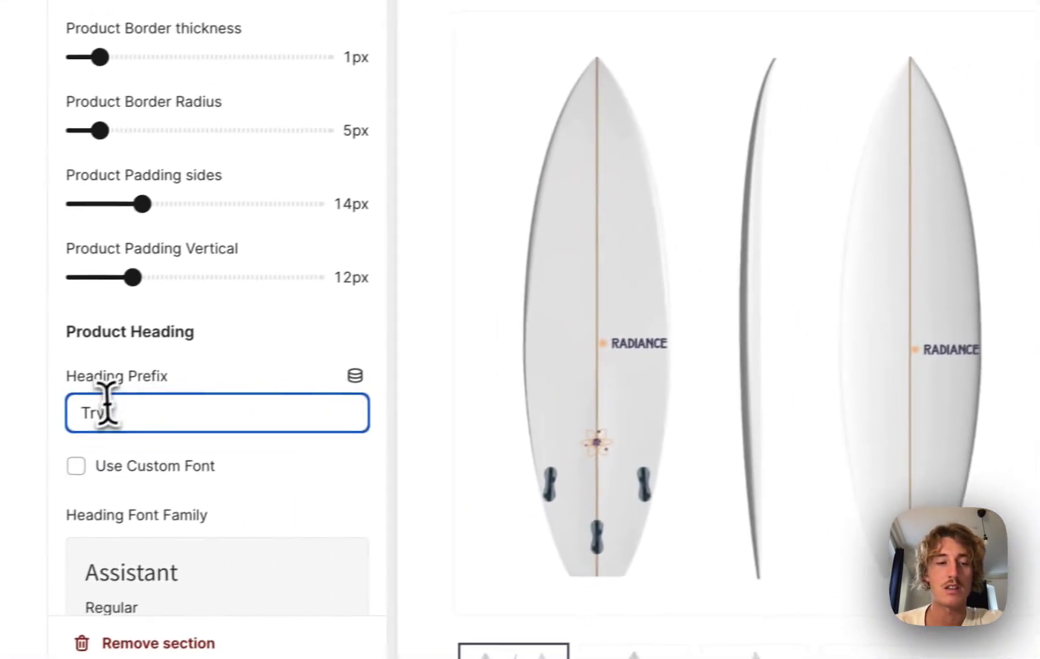
double_click(110, 408)
text(Add)
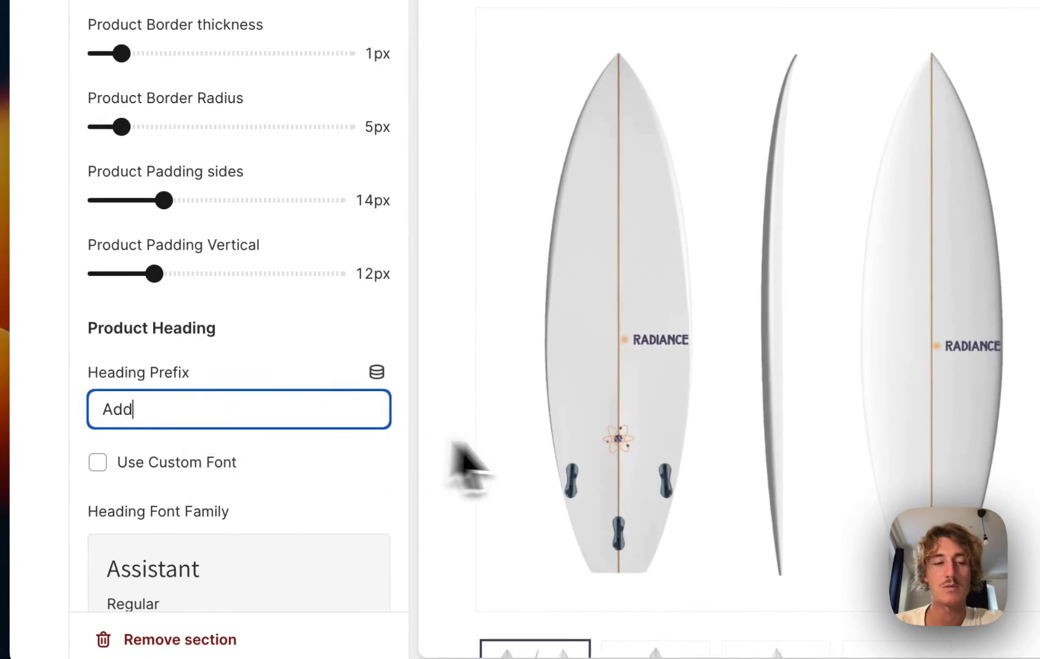
scroll(471, 467, down, 15)
scroll(793, 464, up, 20)
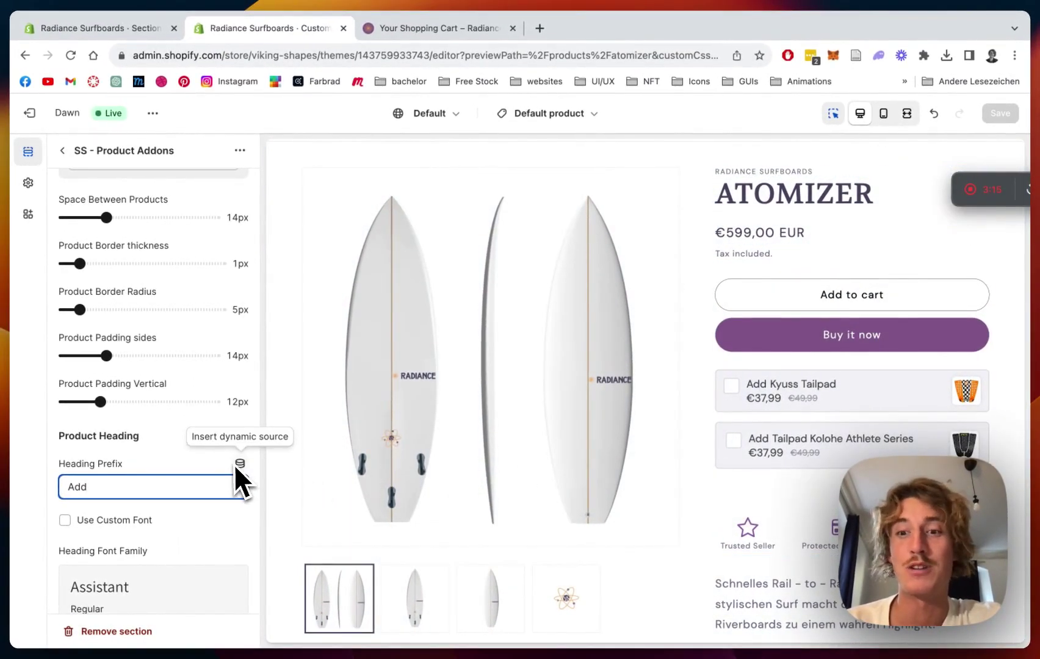
scroll(234, 464, down, 5)
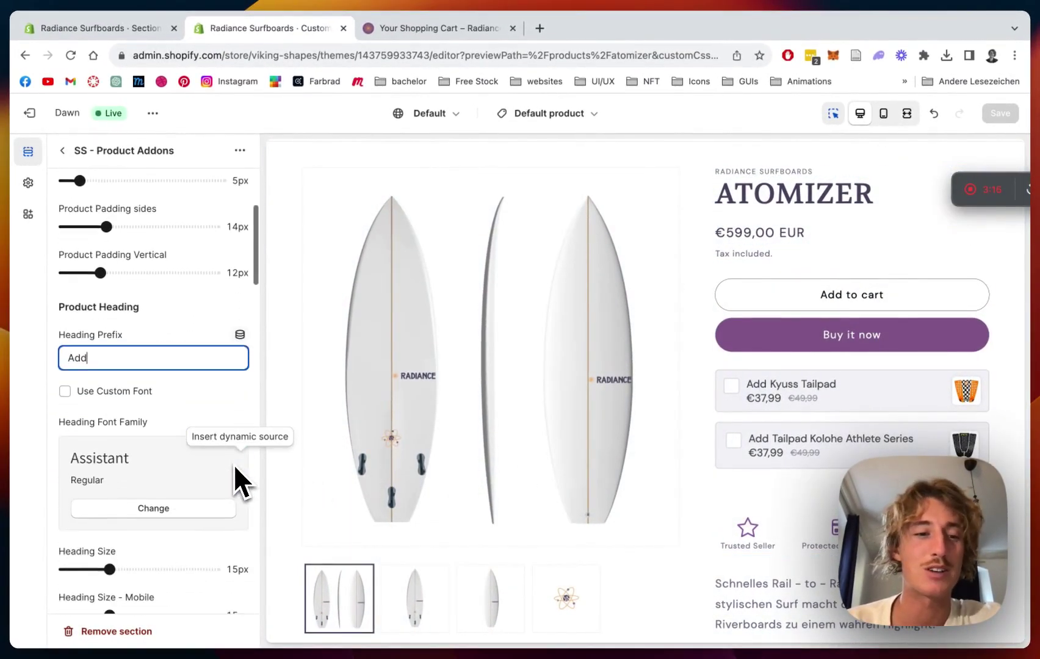
scroll(207, 243, down, 3)
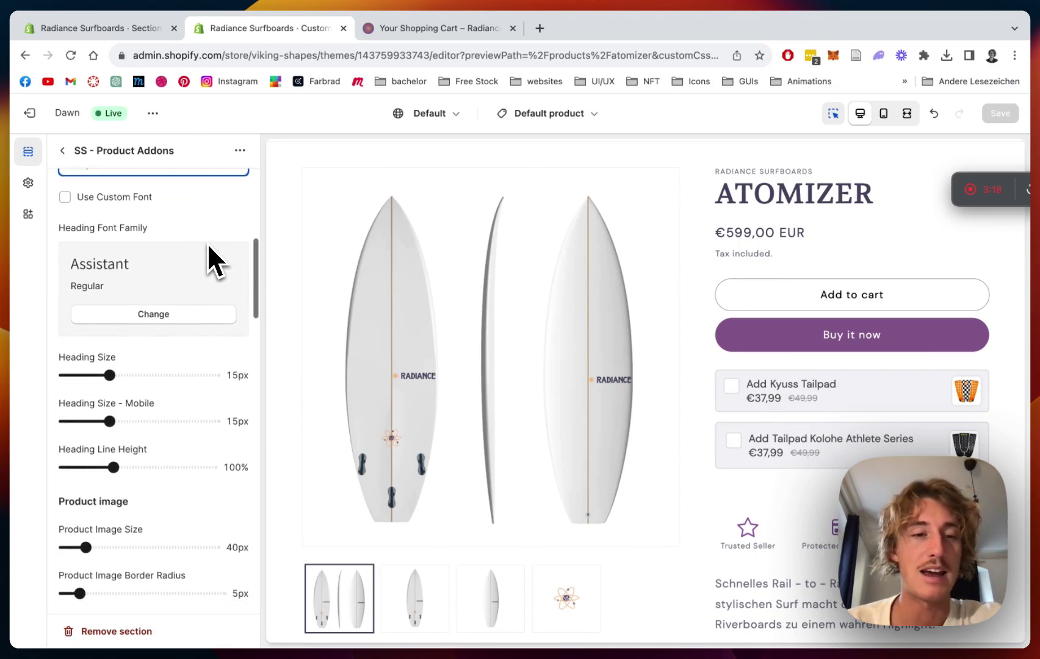
scroll(122, 255, down, 1)
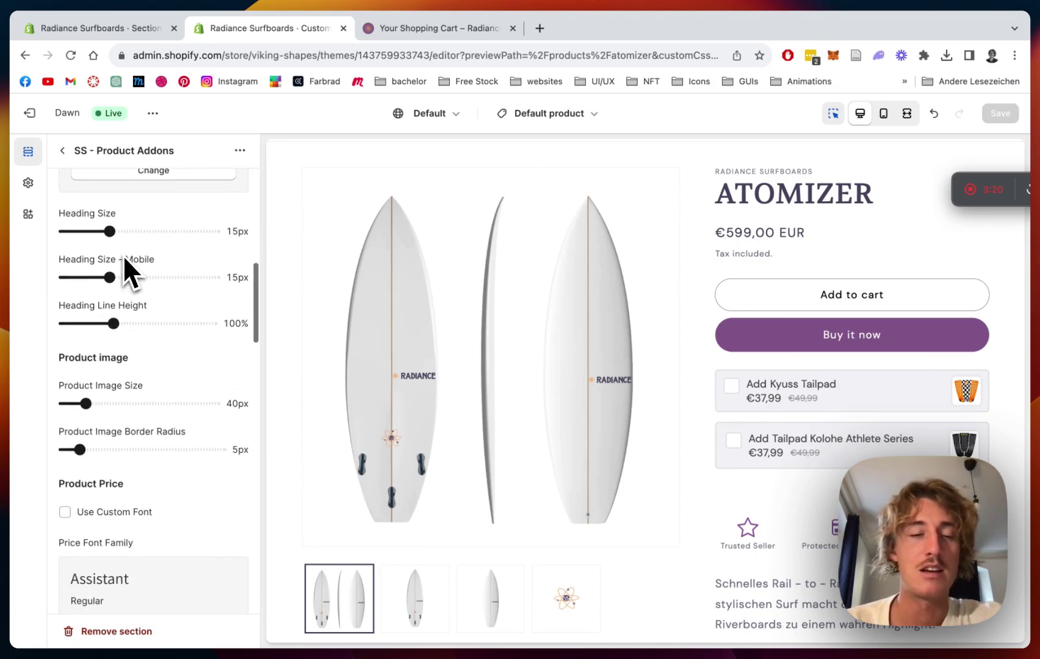
scroll(107, 216, down, 3)
scroll(107, 220, down, 10)
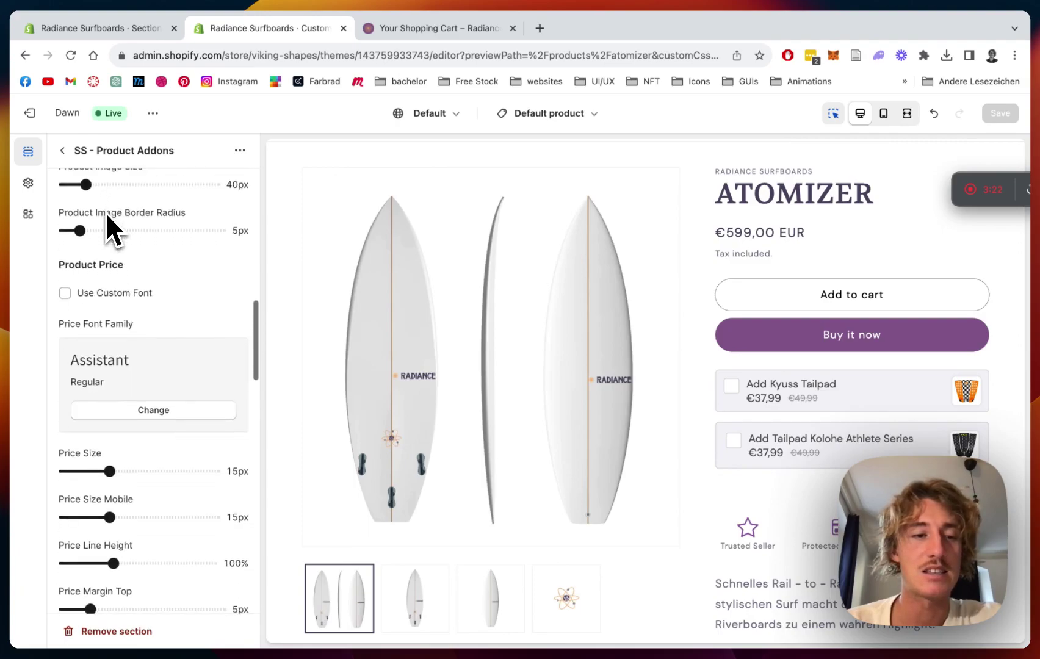
scroll(130, 289, down, 12)
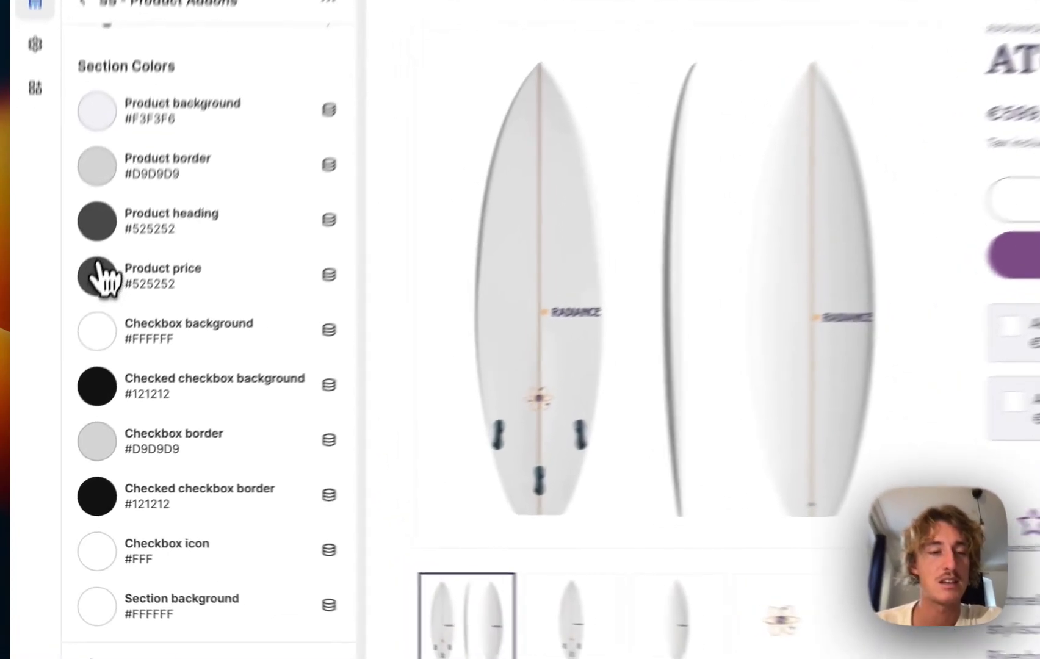
- Set the Product price colour under Section Colors to purple #9F79AF
click(72, 349)
click(145, 563)
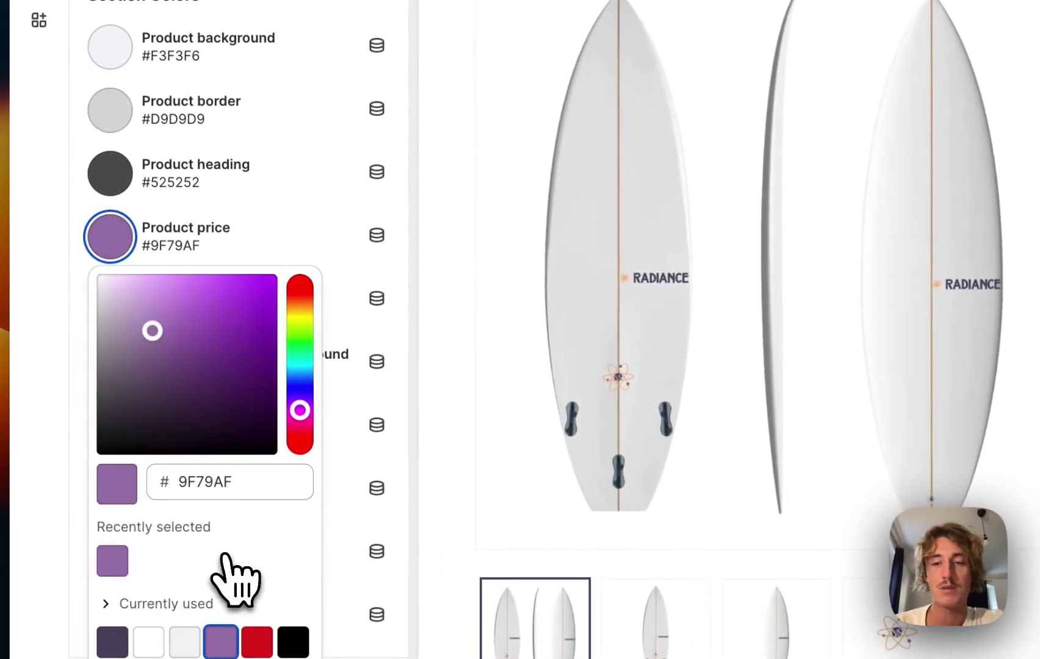
scroll(1038, 443, up, 15)
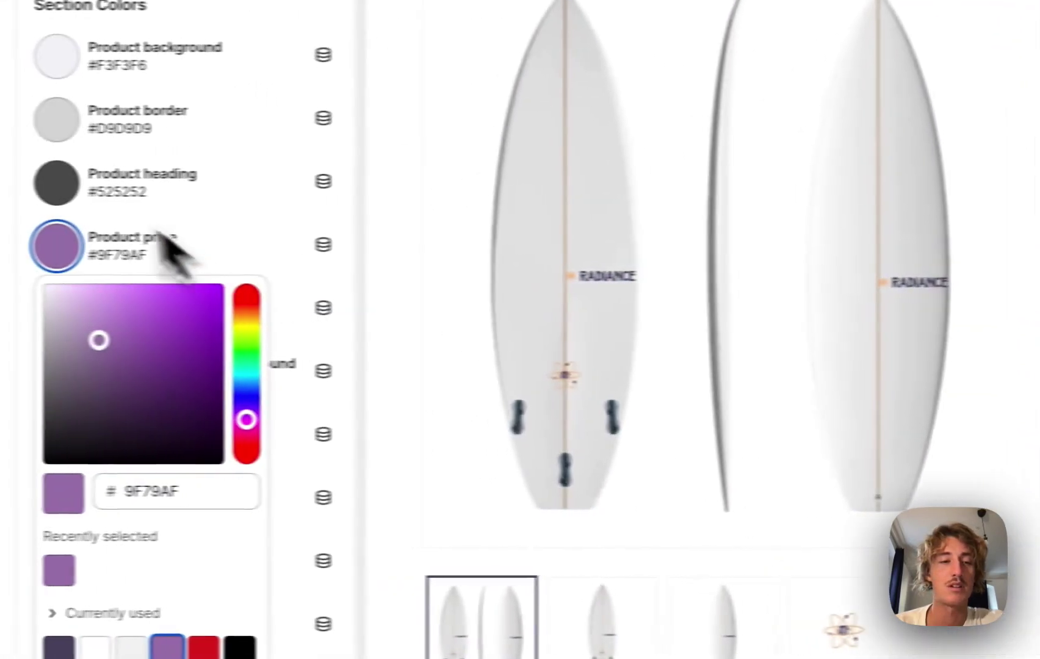
- Set the Product heading colour to dark purple #504966
click(109, 182)
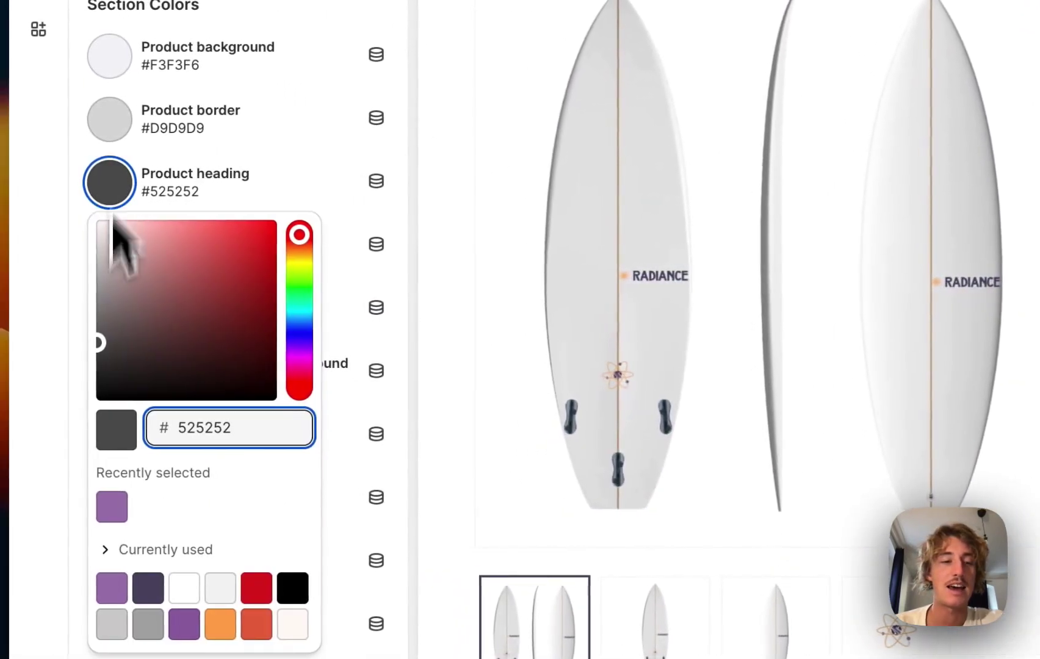
click(148, 588)
scroll(673, 290, up, 15)
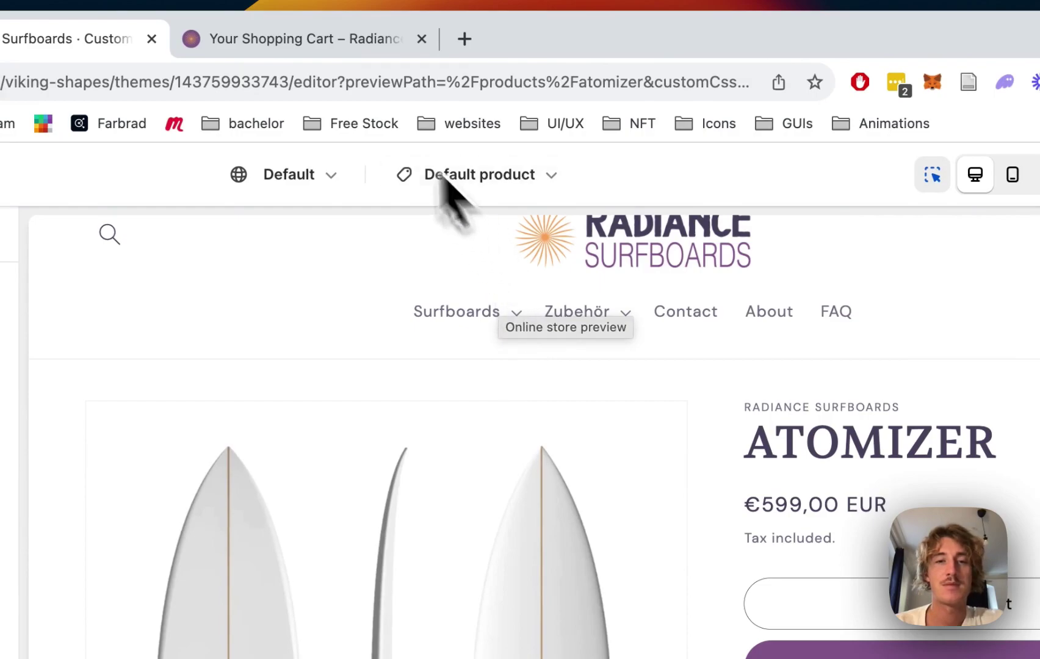
- Remove the item from the Radiance Surfboards cart and return to the store home page via the logo
click(312, 42)
click(823, 550)
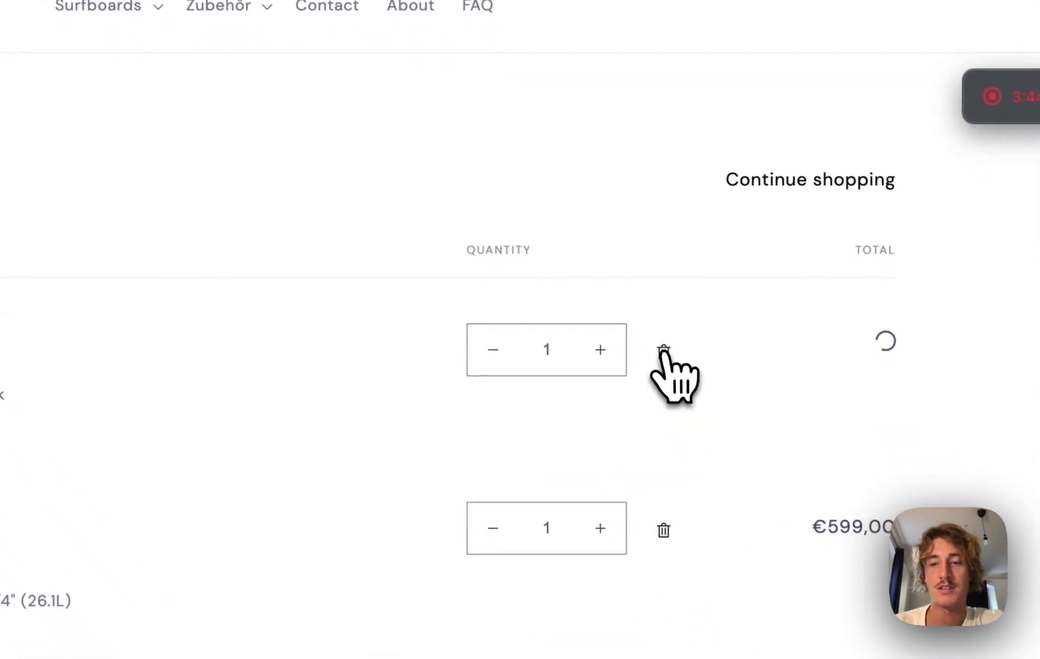
scroll(666, 378, up, 2)
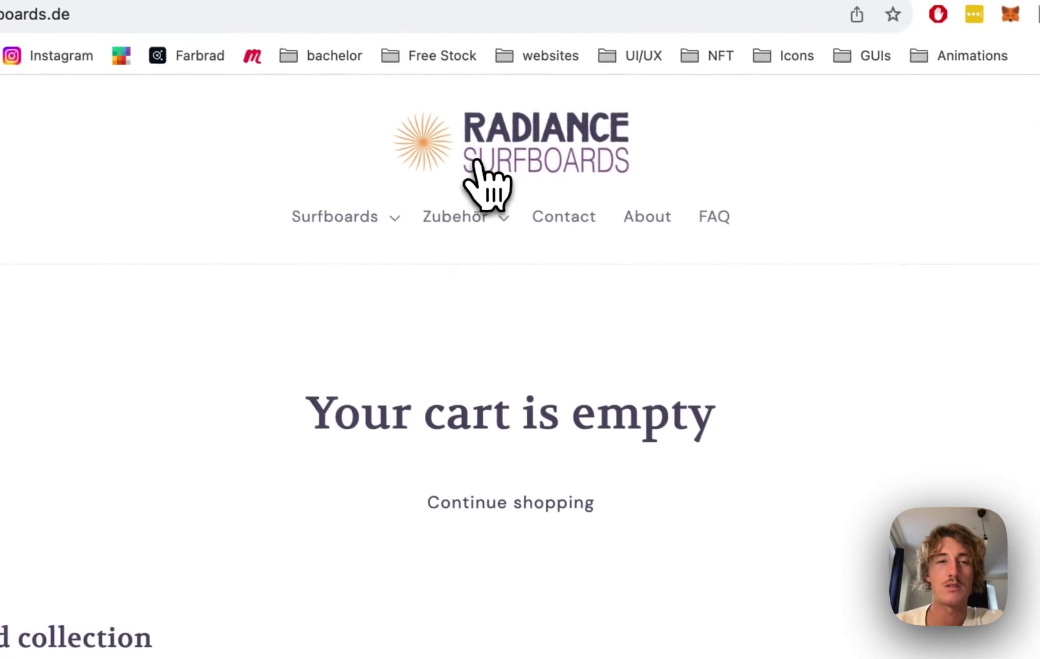
click(477, 161)
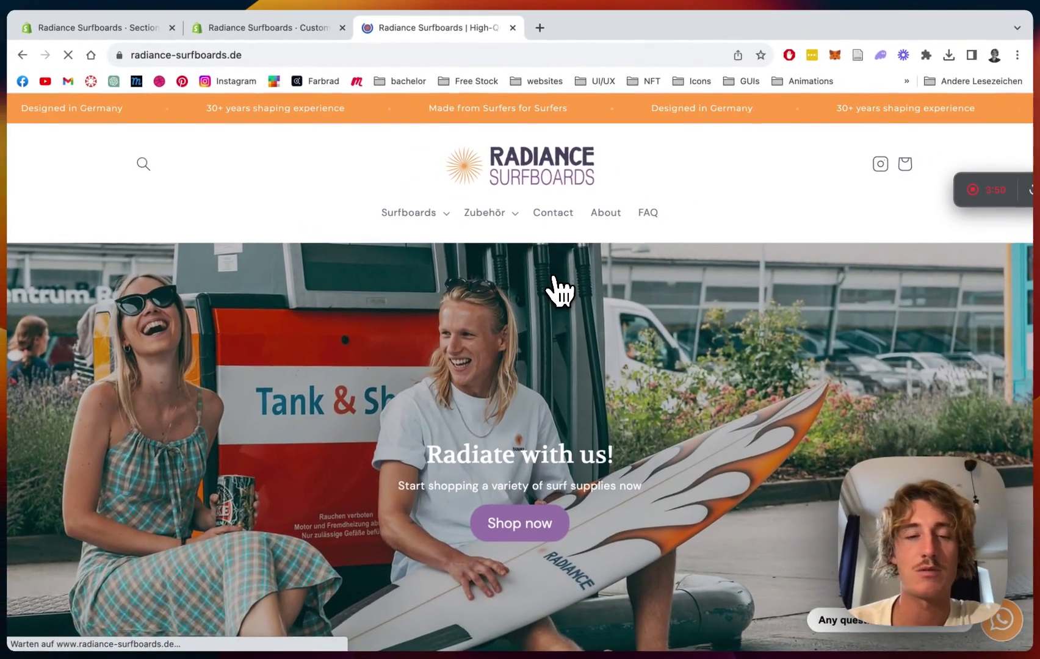
- Open THE HEATER product page from the storefront home page
scroll(552, 276, down, 1)
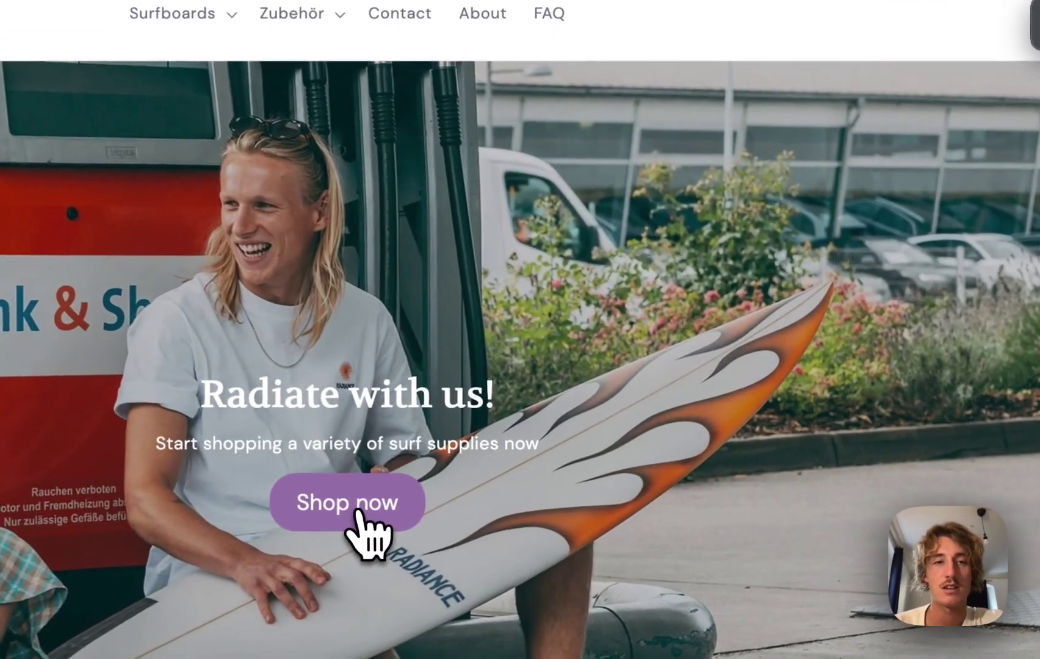
click(520, 492)
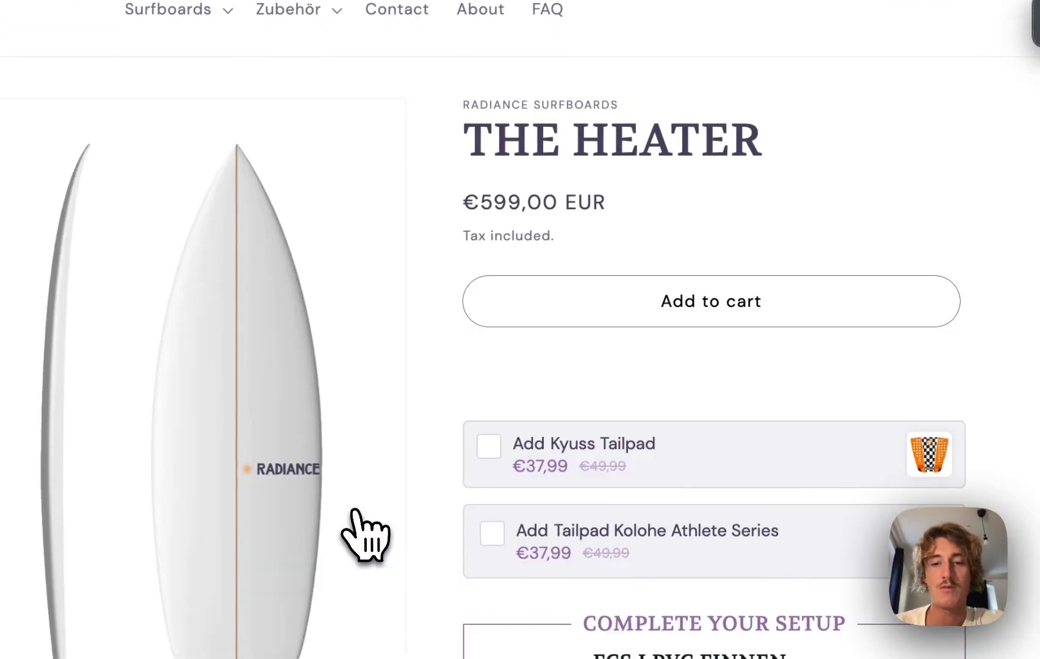